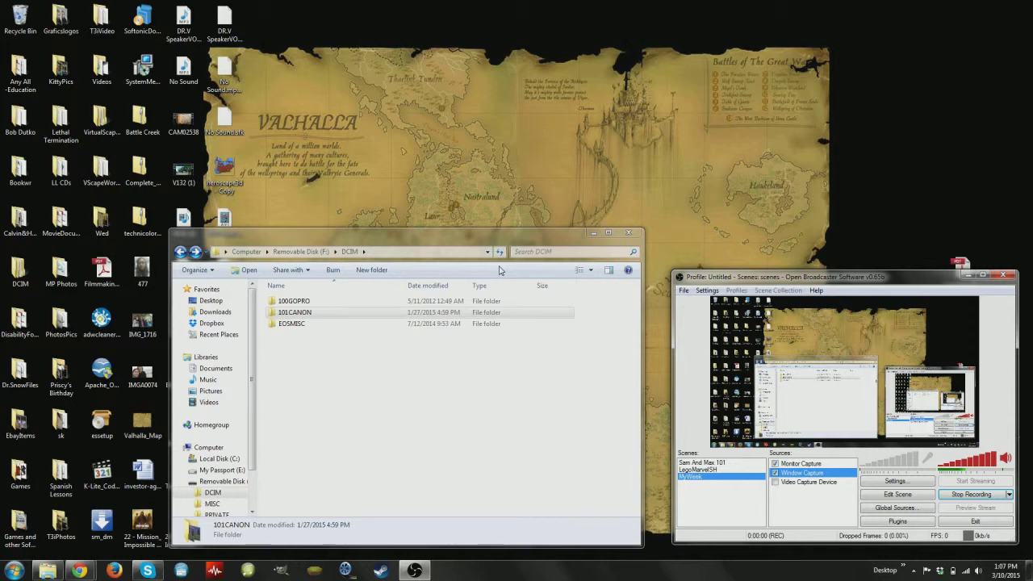
- Reposition the Explorer window, open 101CANON and marquee-select all 815 photos
drag(462, 239, 452, 282)
mouse_move(807, 280)
mouse_down()
mouse_move(775, 206)
mouse_move(811, 294)
mouse_up()
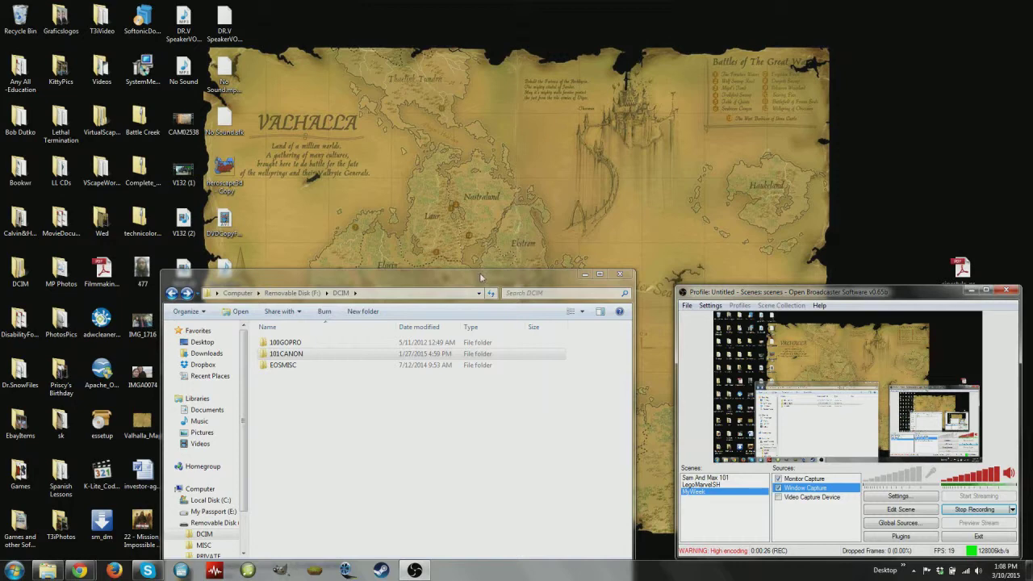
drag(480, 278, 491, 239)
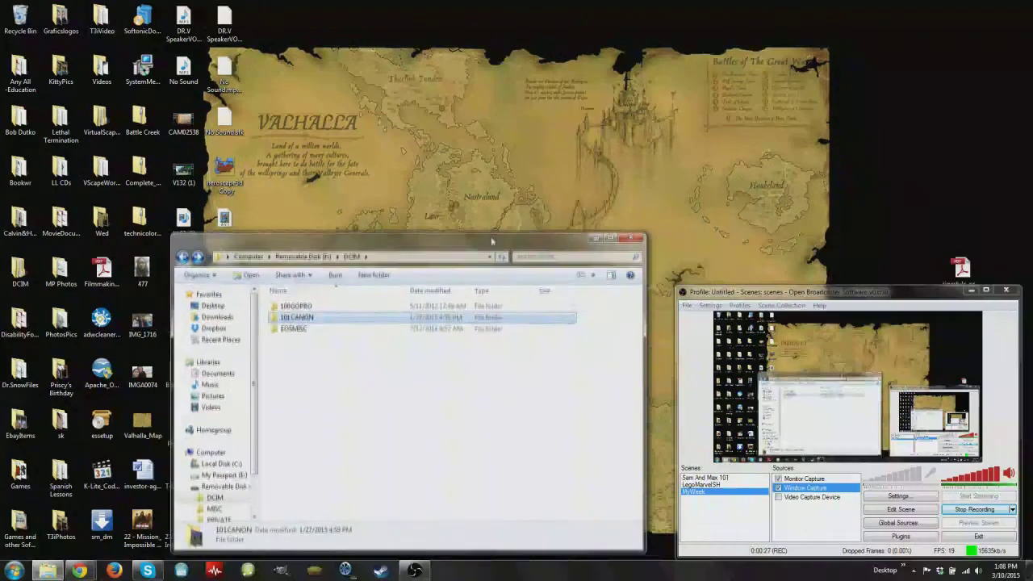
double_click(297, 318)
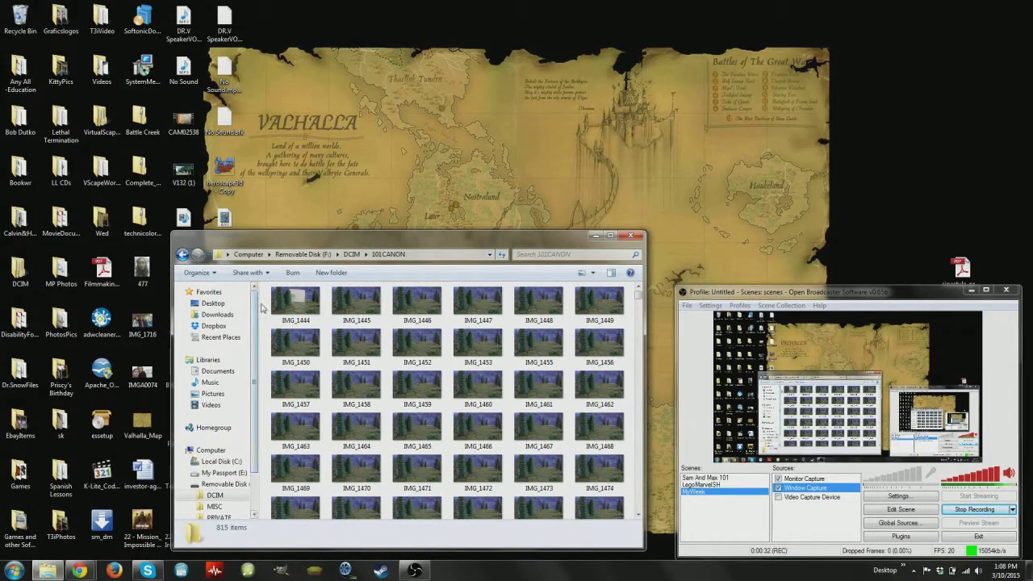
drag(262, 308, 618, 517)
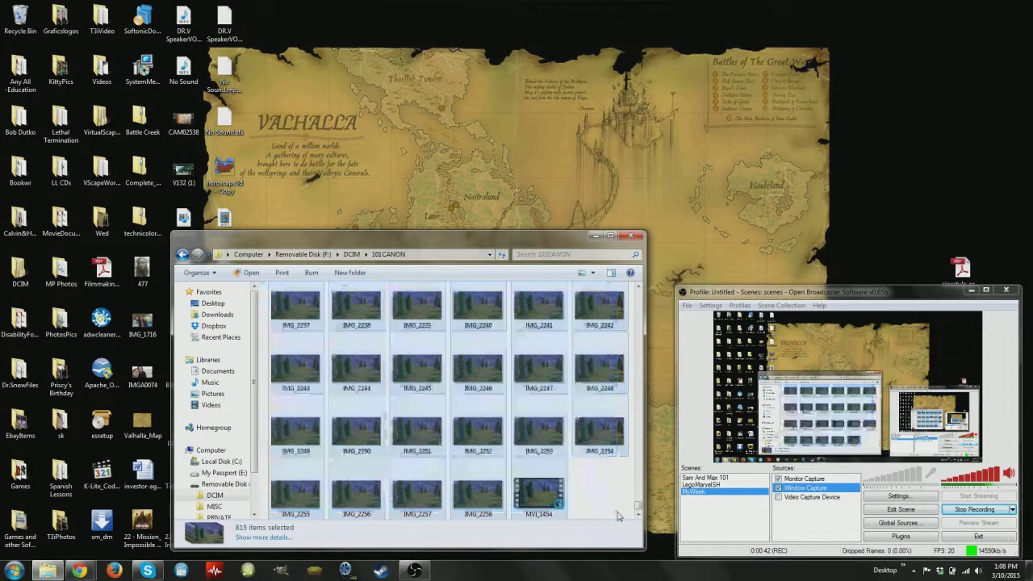
- Cut the 815 selected photos and open a Computer window alongside the photo folder
right_click(554, 436)
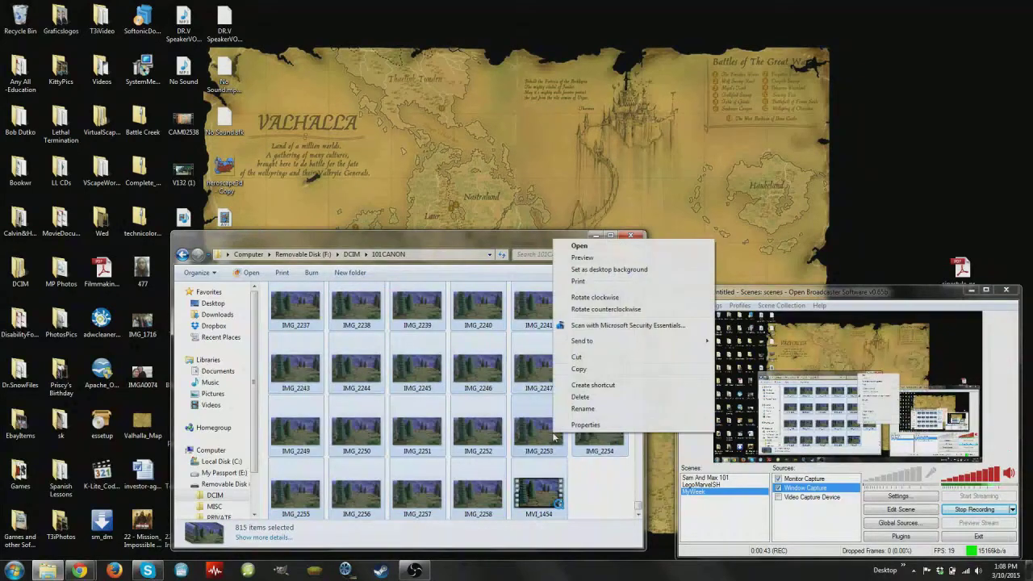
click(601, 357)
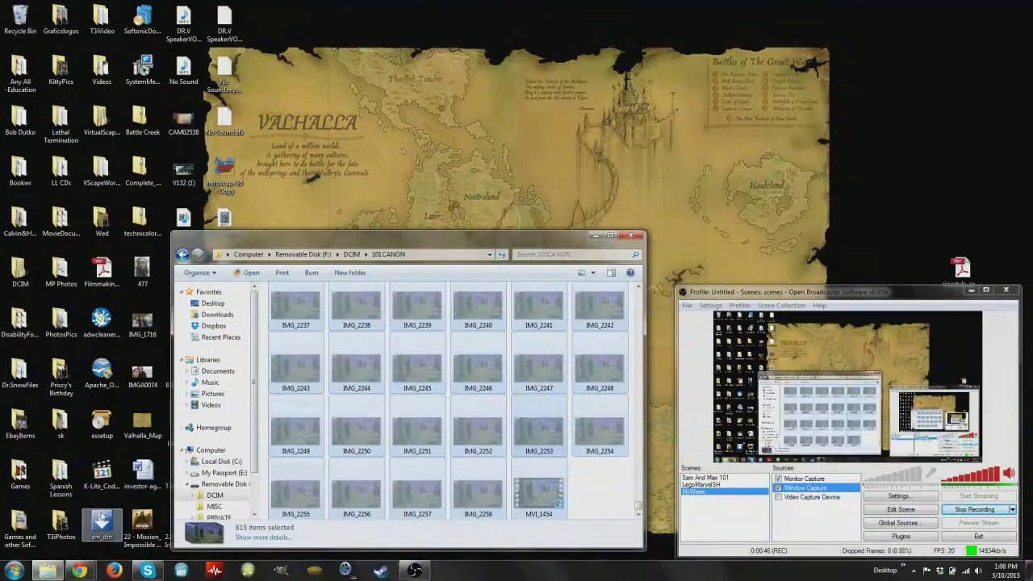
click(14, 570)
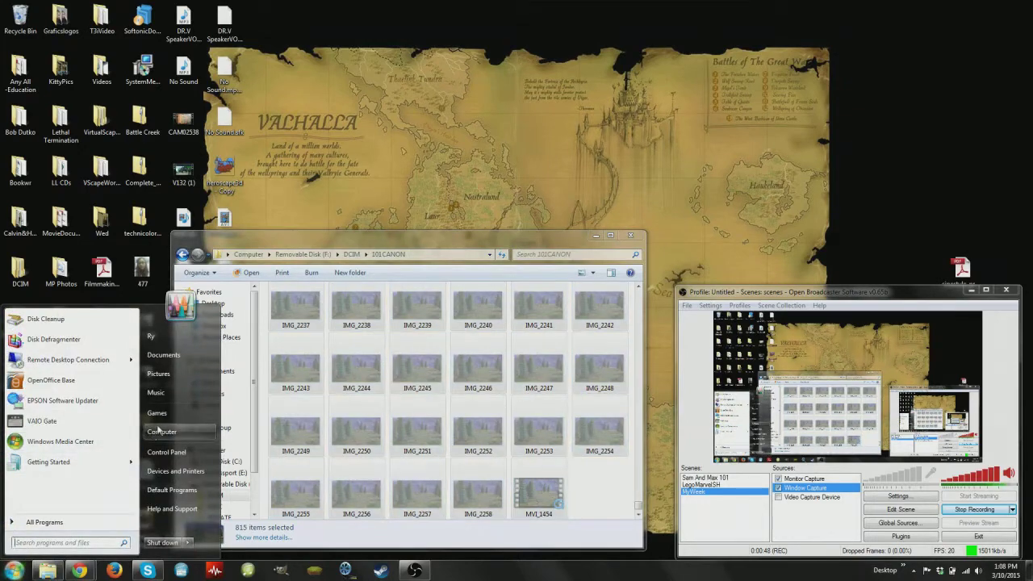
click(162, 433)
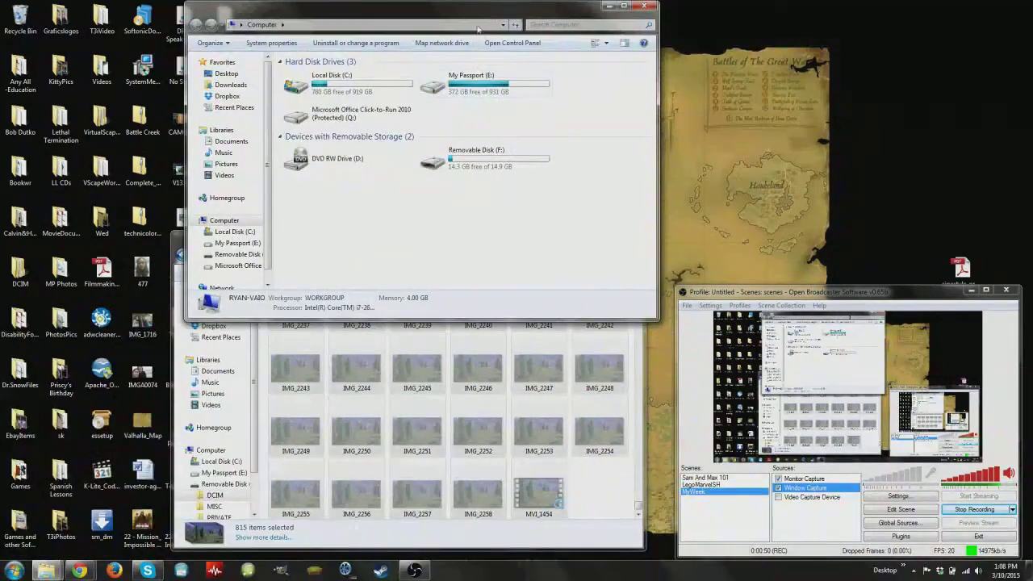
drag(478, 15, 878, 256)
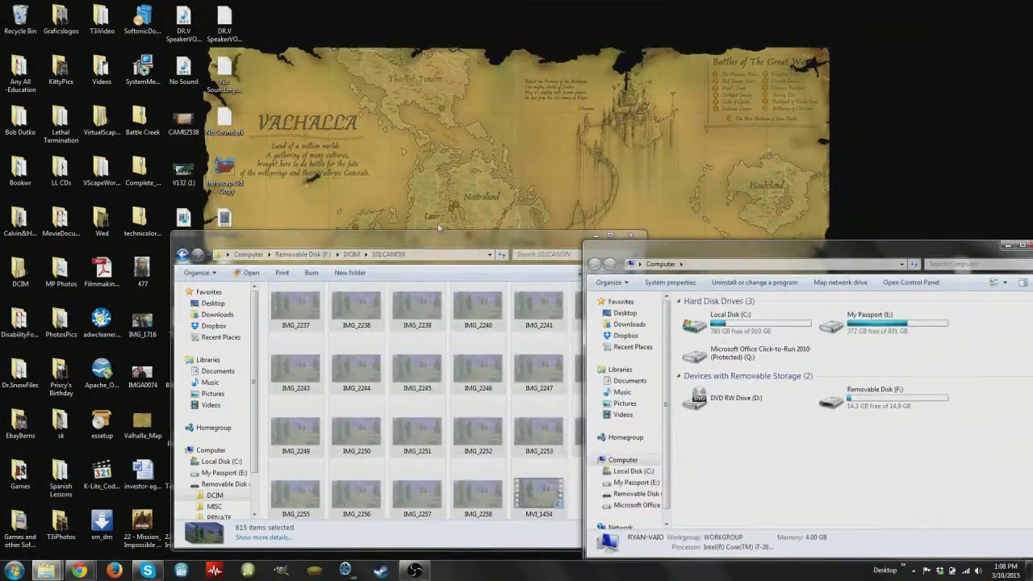
drag(439, 233, 309, 232)
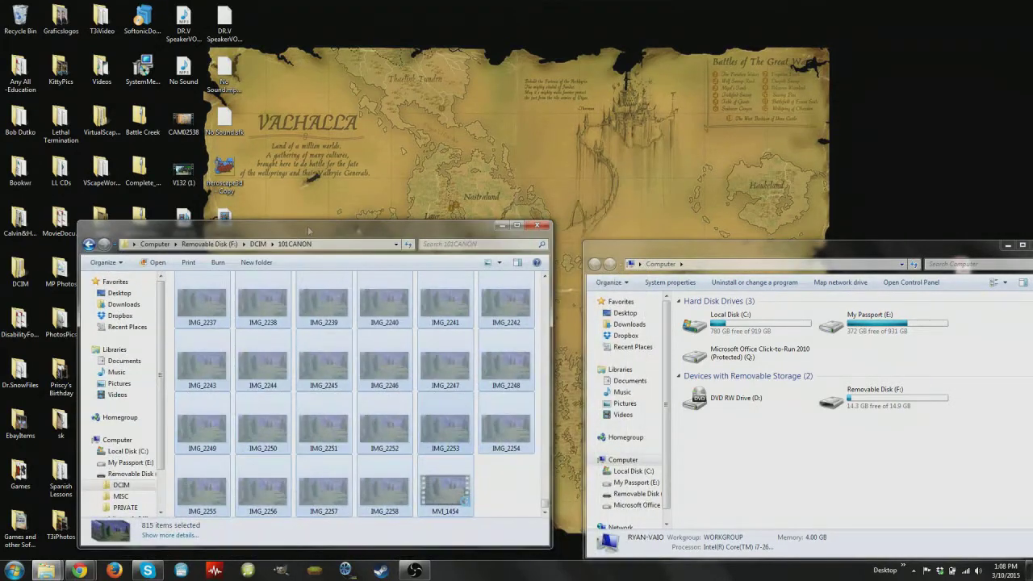
mouse_move(855, 252)
mouse_down()
mouse_move(856, 45)
mouse_move(851, 246)
mouse_up()
- Navigate My Passport (E:) > Heroscape Show > Season1 > Episode 3 > Part1 WS
click(866, 317)
double_click(865, 317)
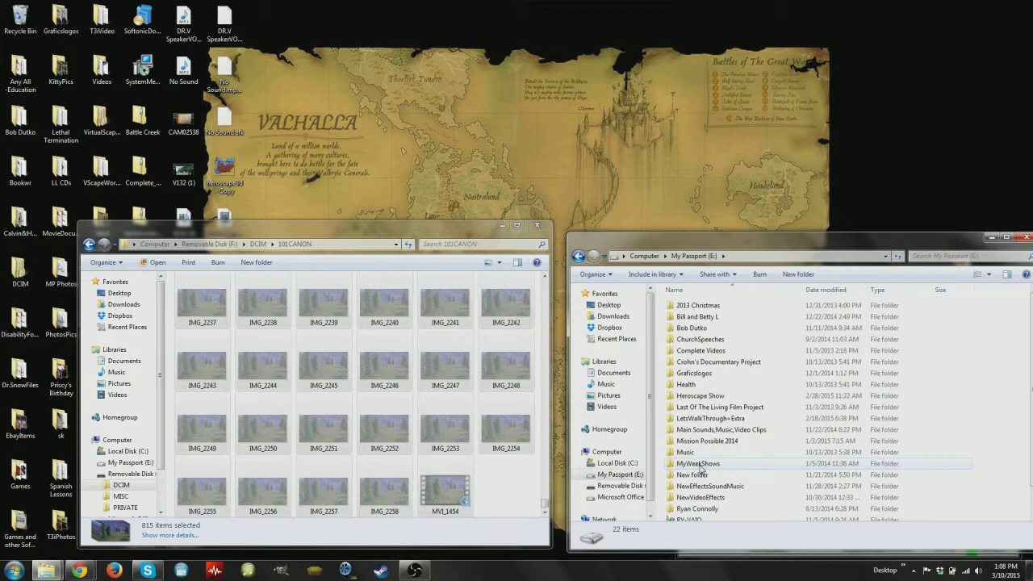
double_click(699, 395)
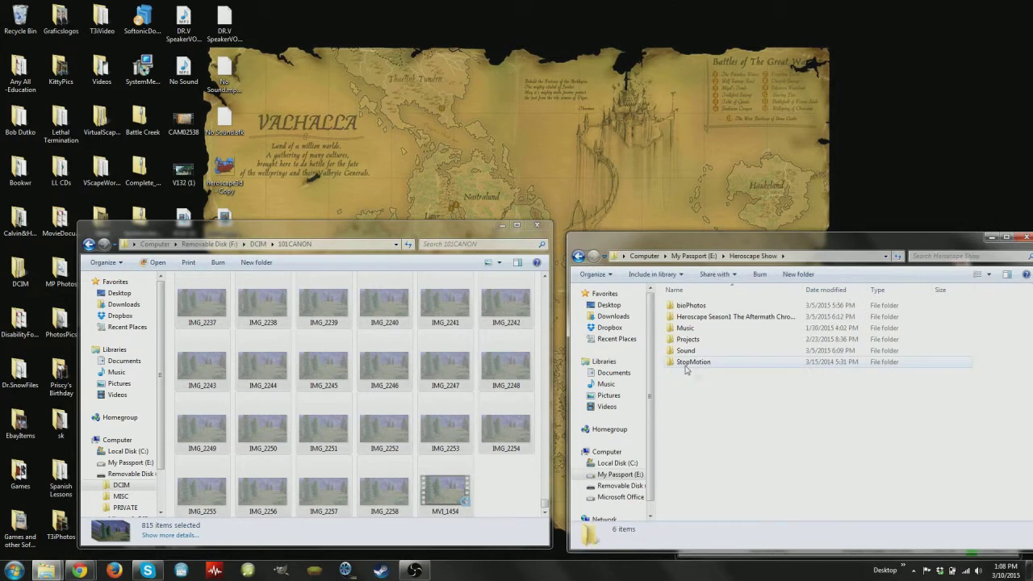
double_click(699, 316)
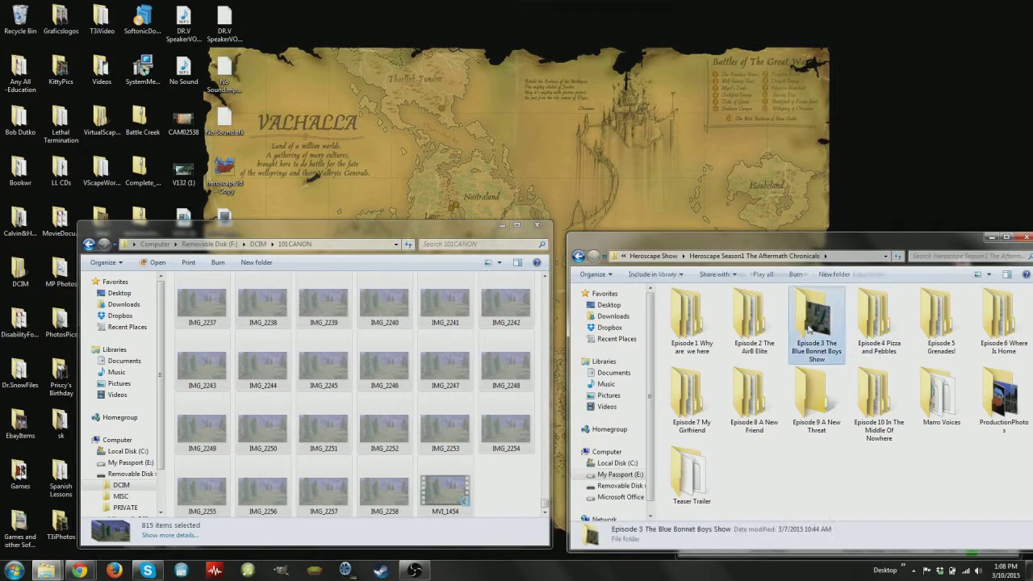
double_click(817, 319)
double_click(817, 317)
- Paste the 815 photos into Part1 WS and view them as large icons
right_click(787, 381)
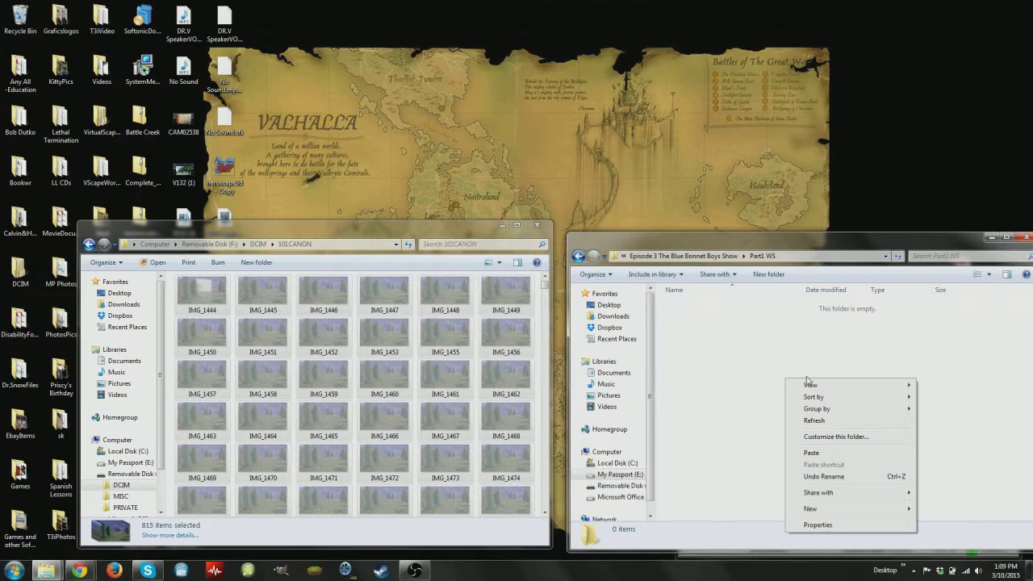
mouse_move(810, 385)
click(946, 399)
right_click(793, 412)
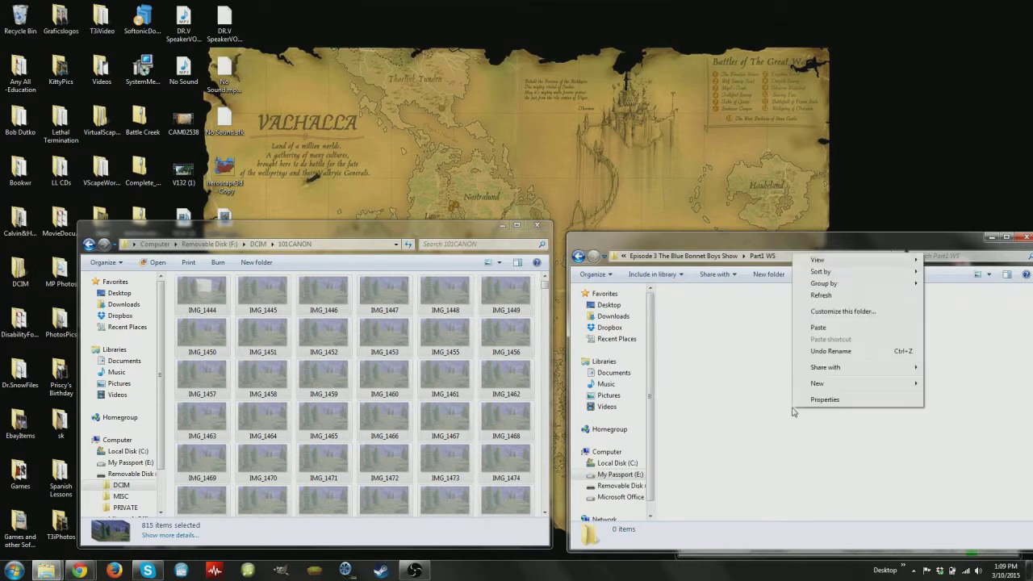
click(854, 328)
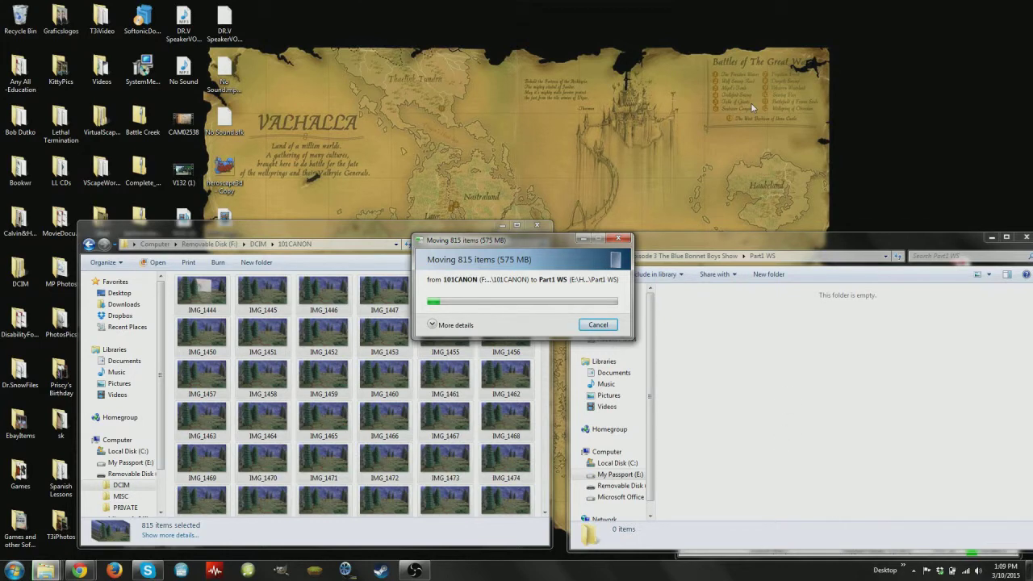
right_click(883, 407)
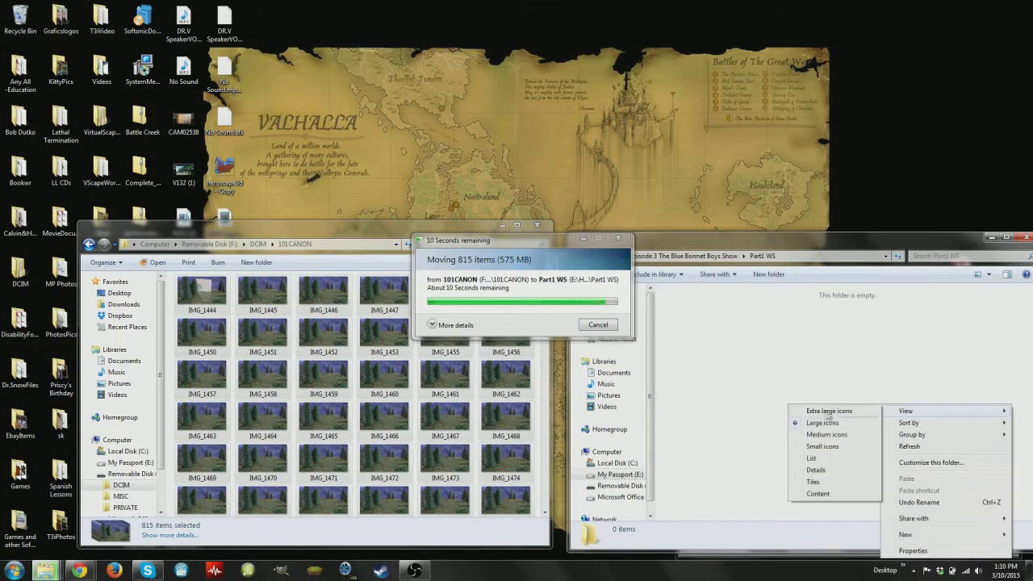
click(809, 320)
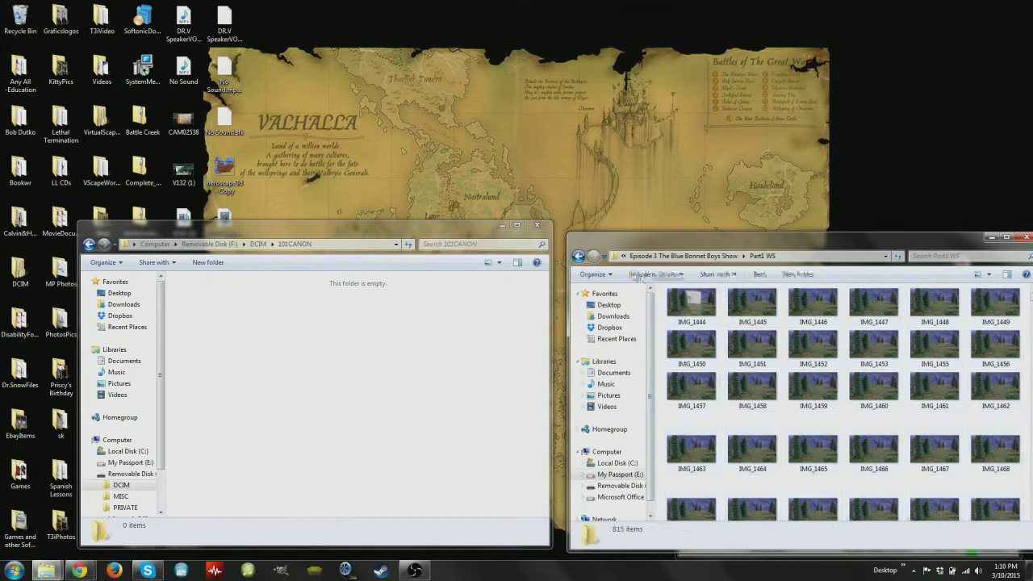
- Close the empty 101CANON window and safely eject the camera disk
click(578, 258)
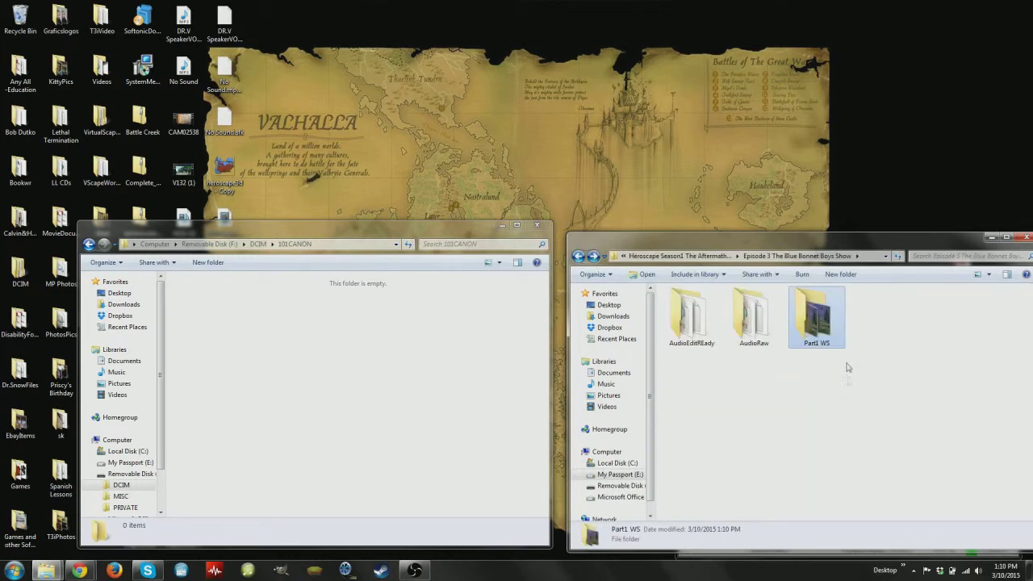
click(537, 225)
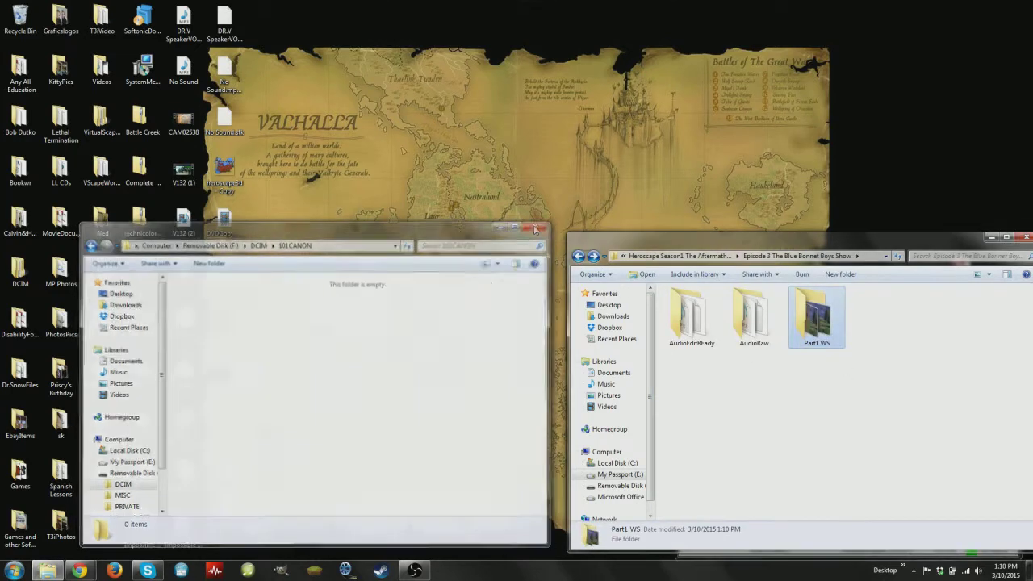
click(913, 570)
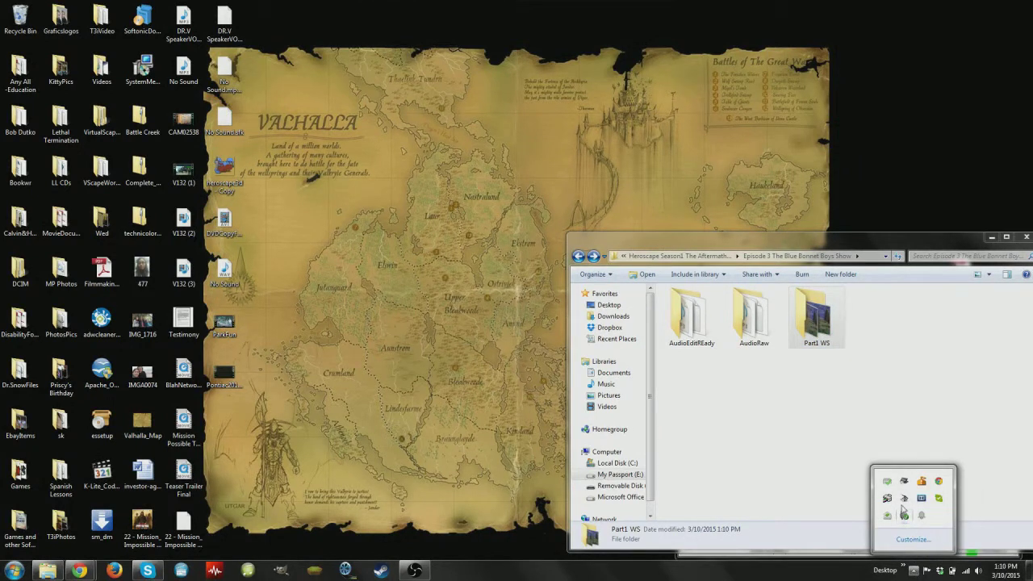
click(902, 496)
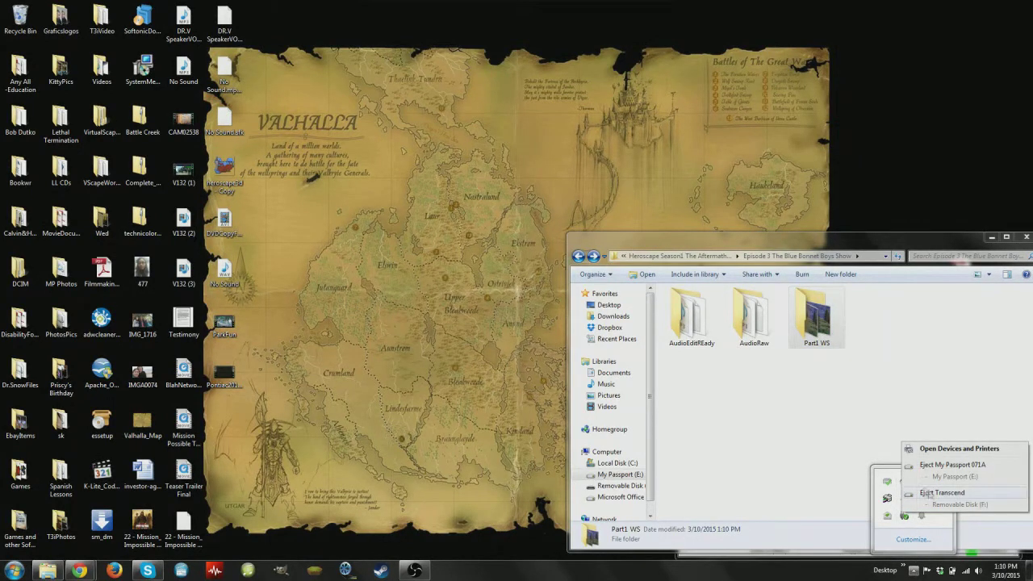
click(930, 493)
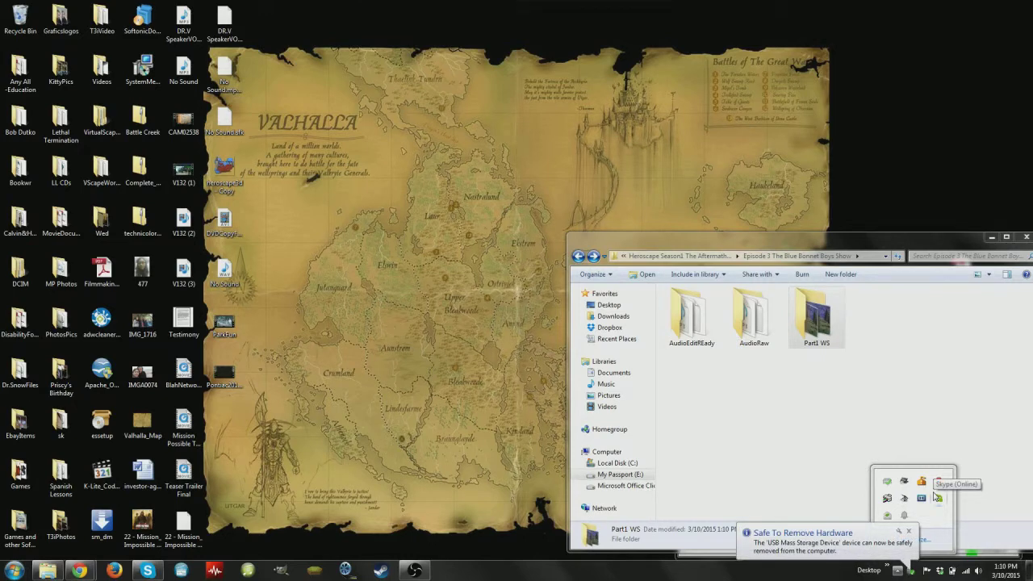
- Go to Episode 2 The AirB Elite and open the Scene4 Gimp and Lt. Dan folder
click(578, 256)
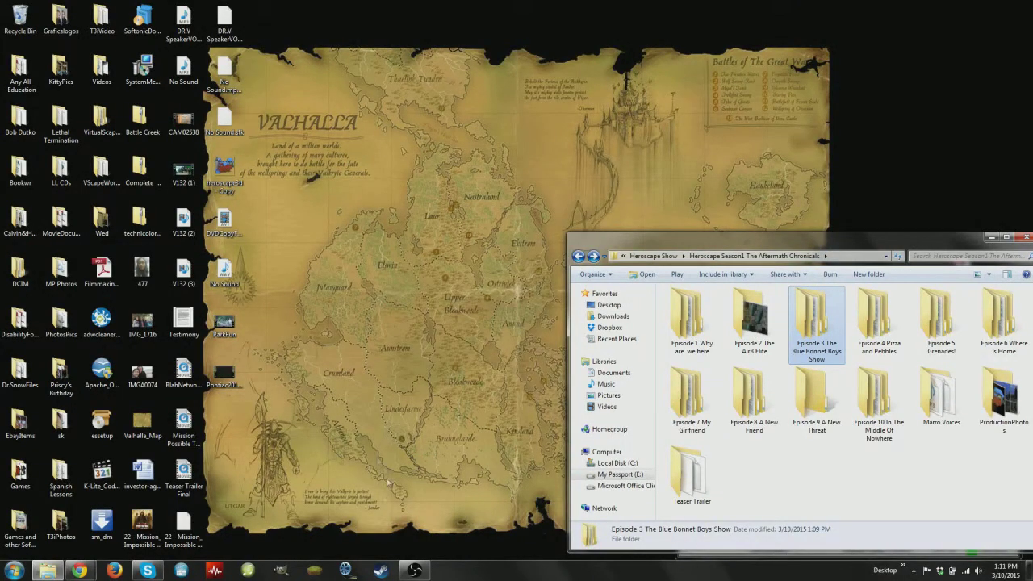
double_click(773, 311)
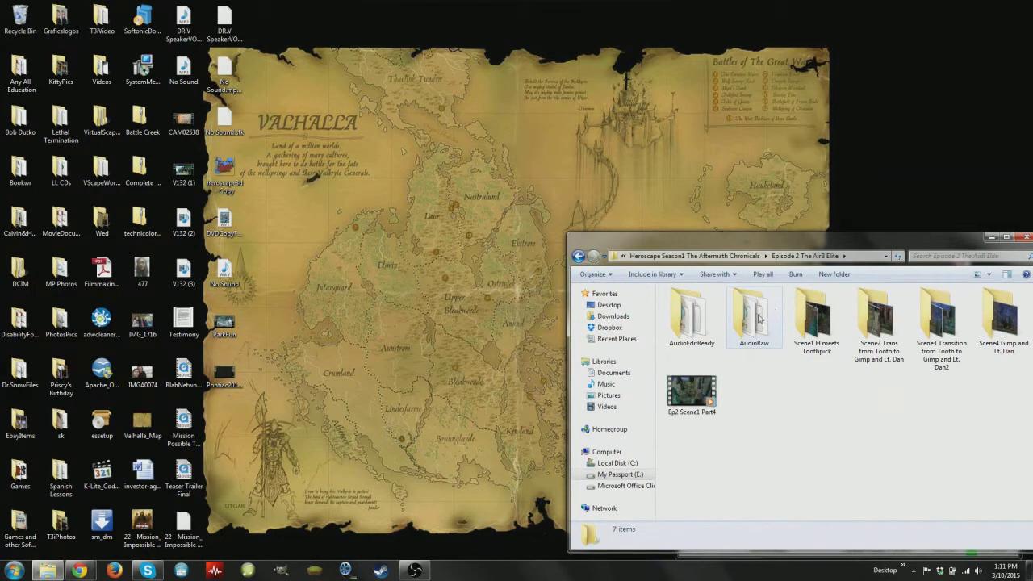
double_click(995, 338)
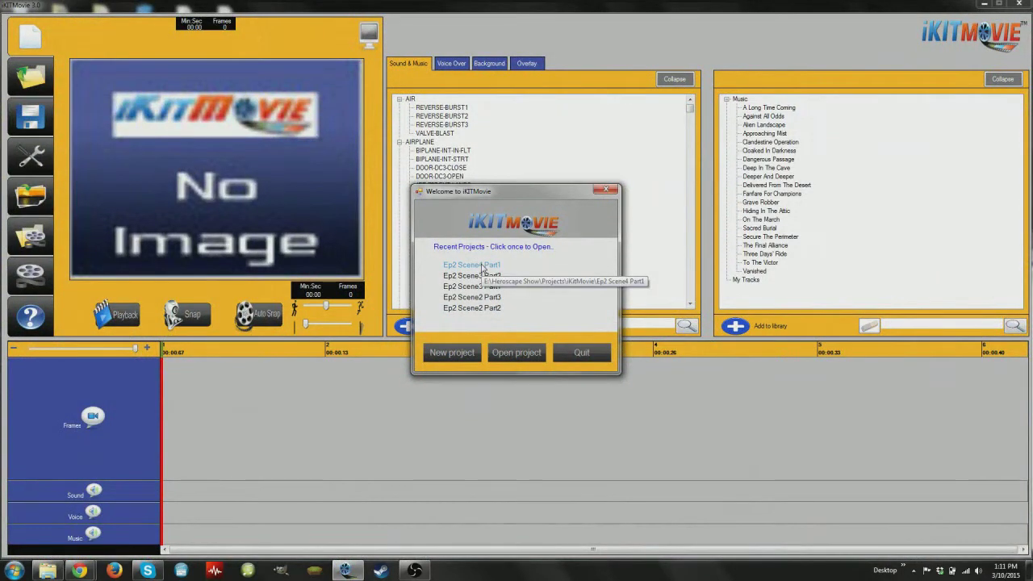
- Start a new project from the iKitMovie welcome window
click(464, 353)
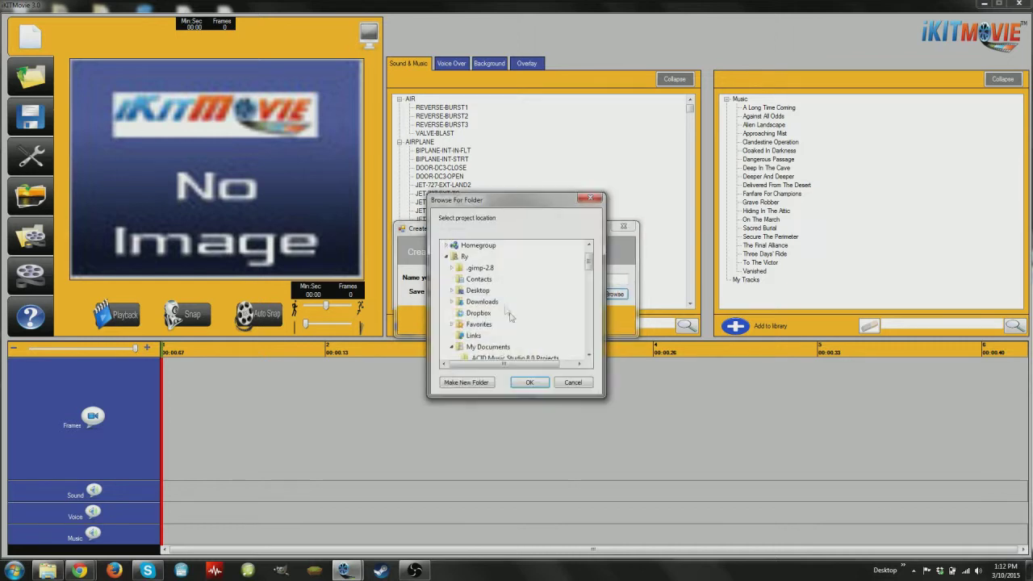
- In the location browser, expand Computer > My Passport (E:) > Heroscape Show > Projects
click(449, 257)
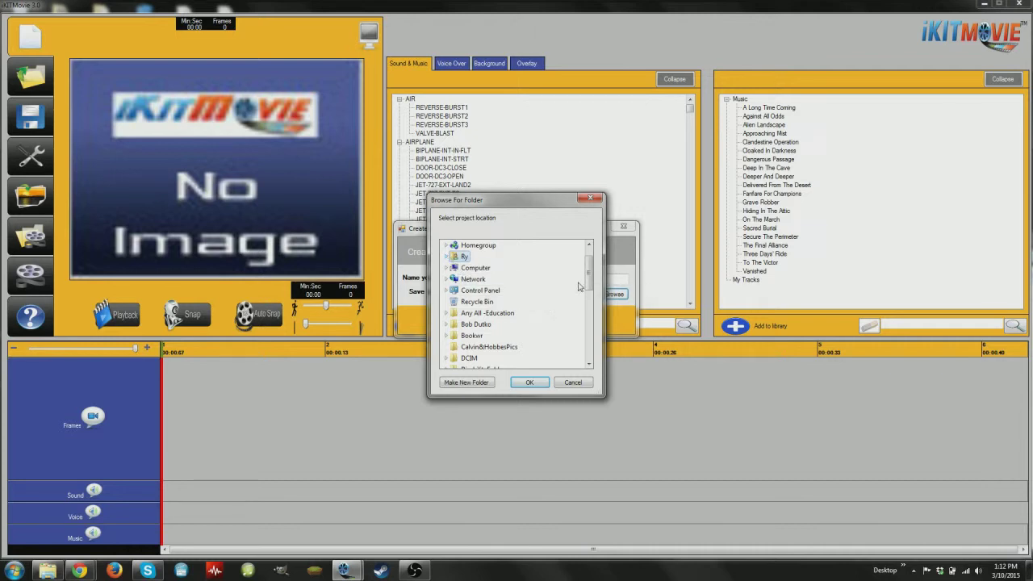
drag(588, 277, 588, 264)
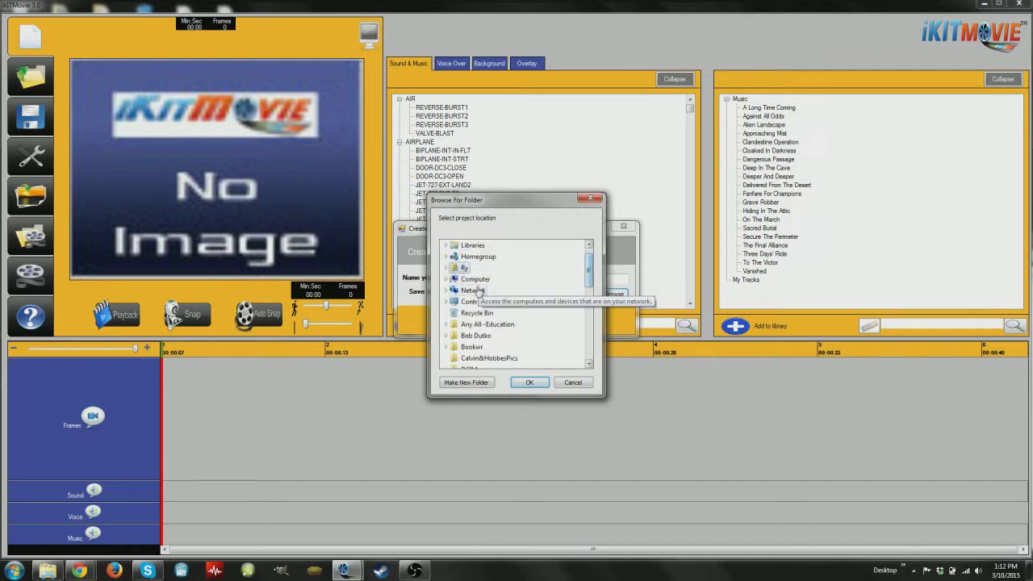
click(474, 282)
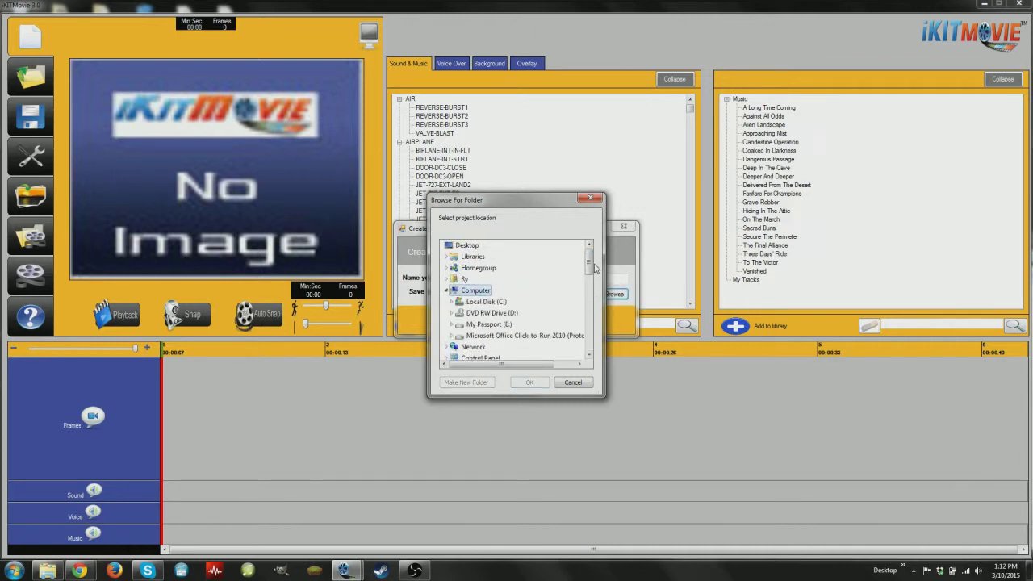
drag(590, 269, 590, 276)
click(490, 302)
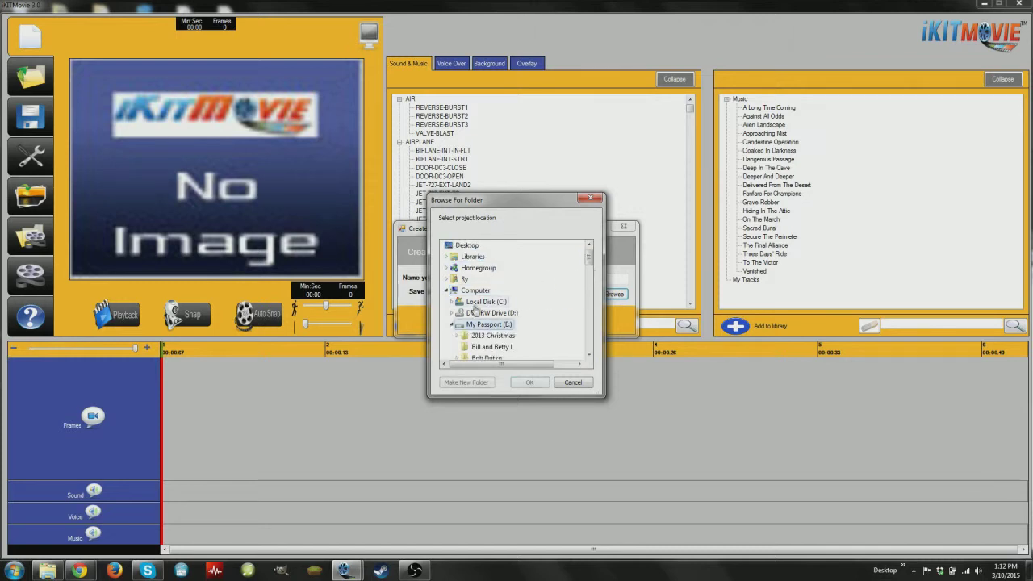
scroll(592, 266, down, 3)
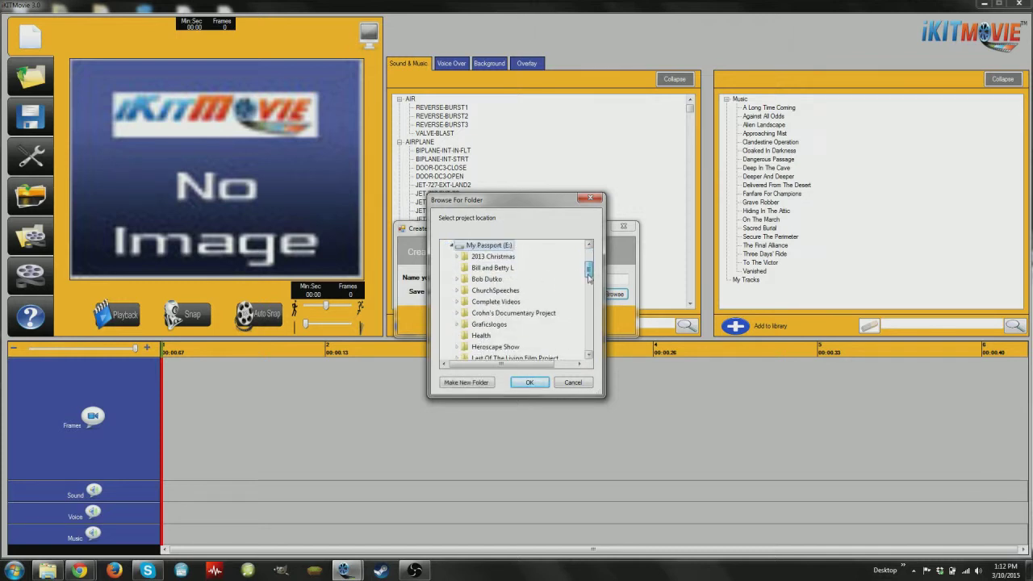
click(496, 336)
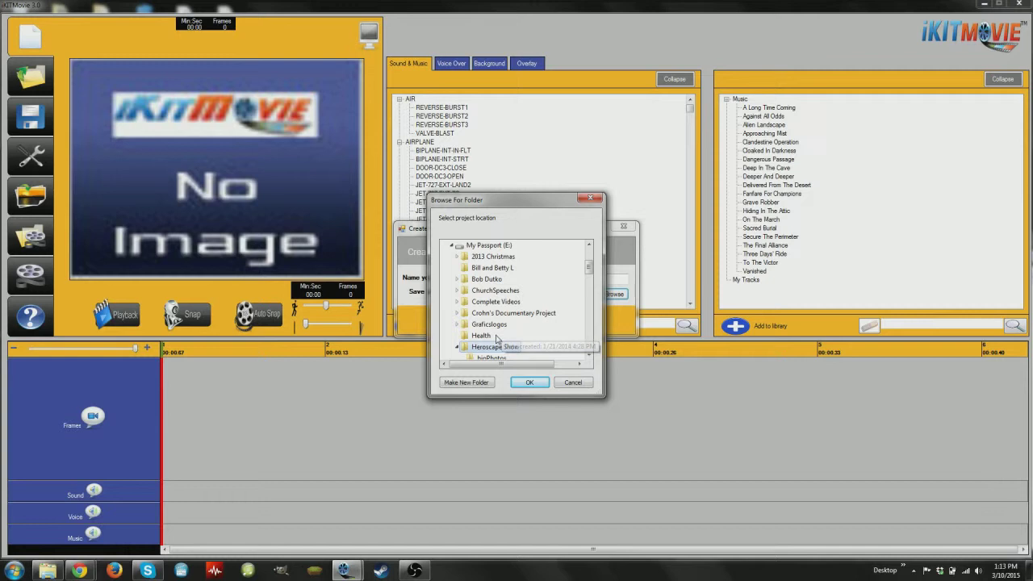
scroll(594, 276, down, 3)
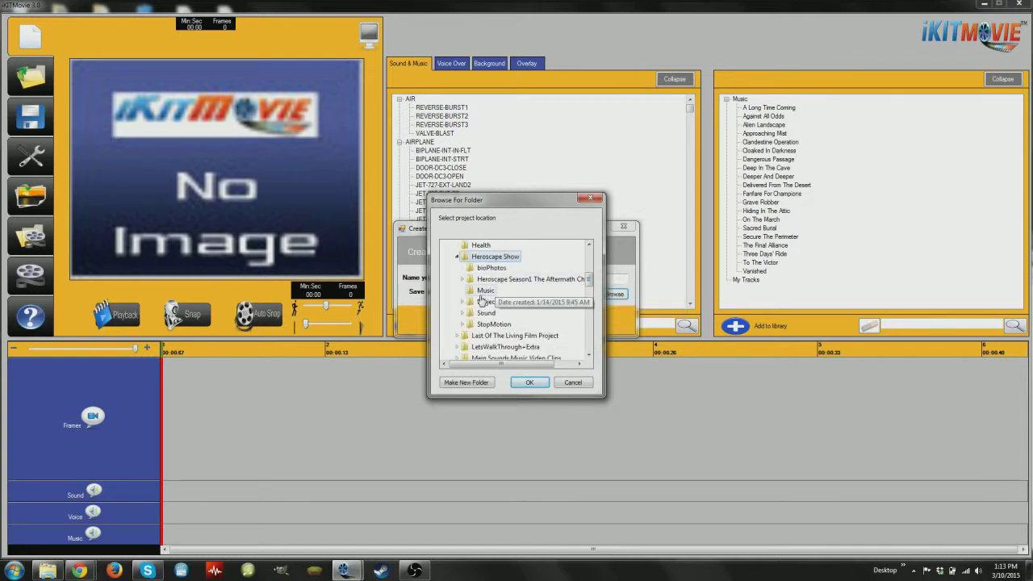
click(490, 302)
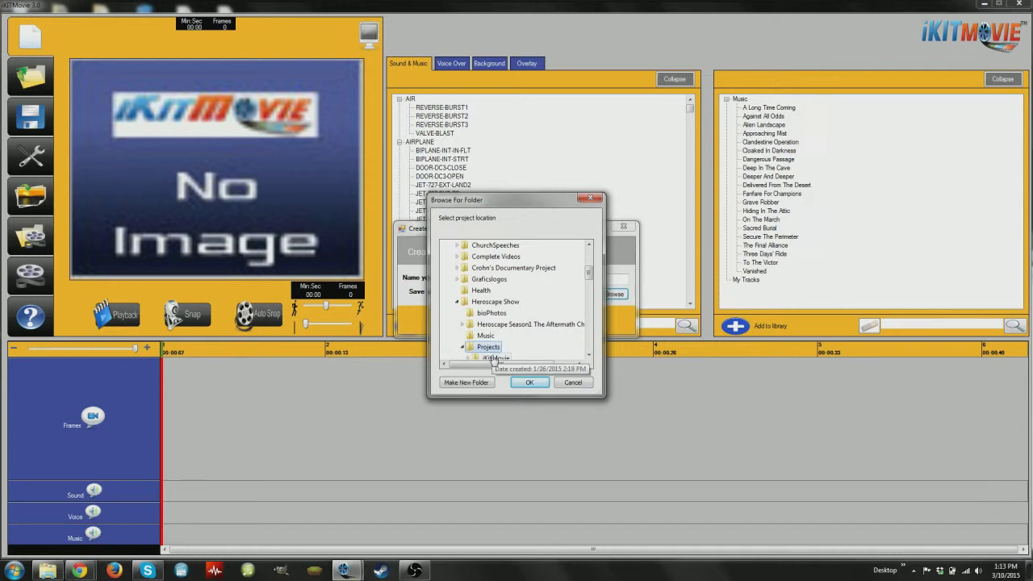
- Choose the iKitMovie folder, create project Ep2 Scene4 Part3, and pick Import Images
click(494, 357)
click(529, 382)
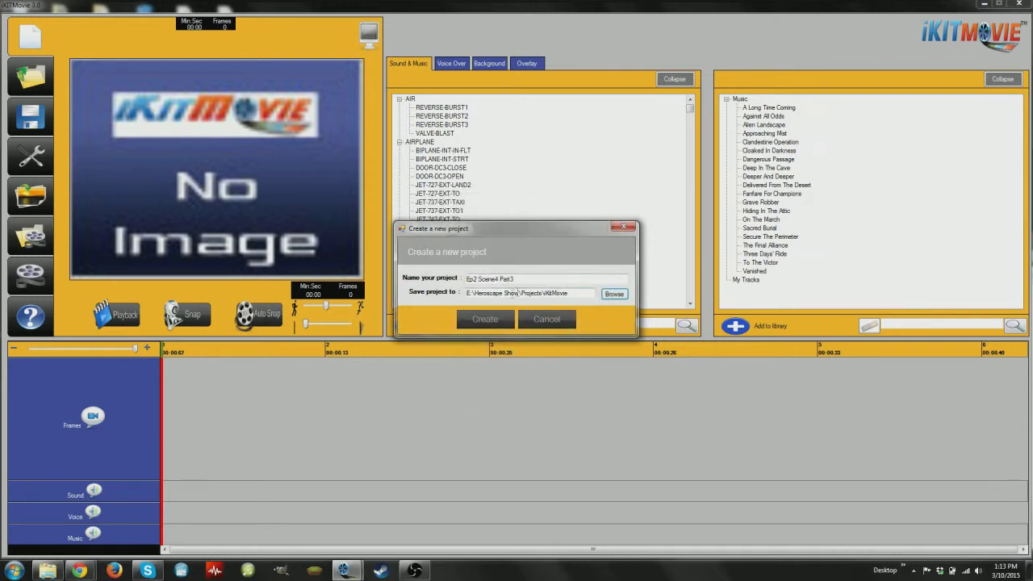
click(485, 321)
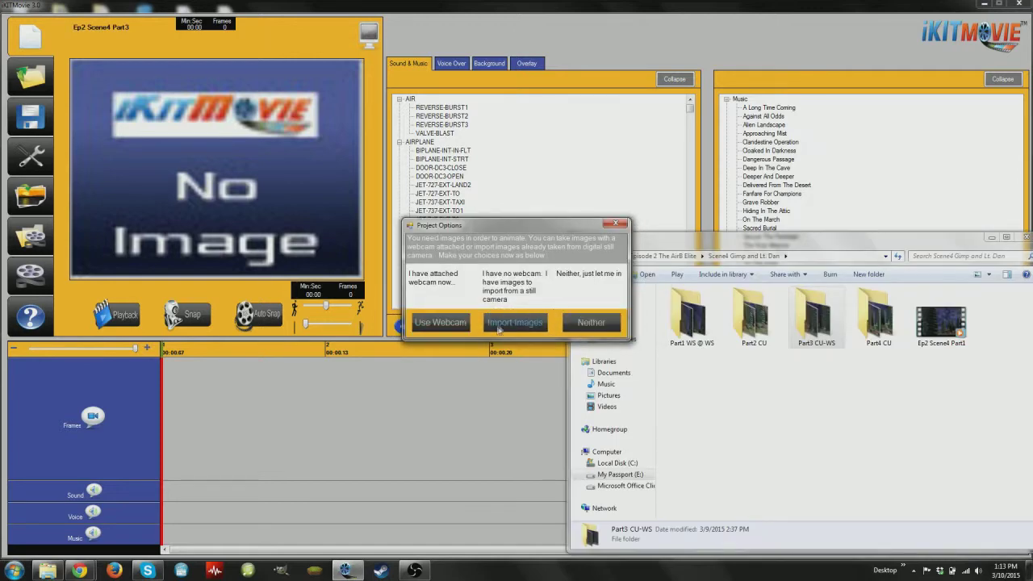
click(507, 322)
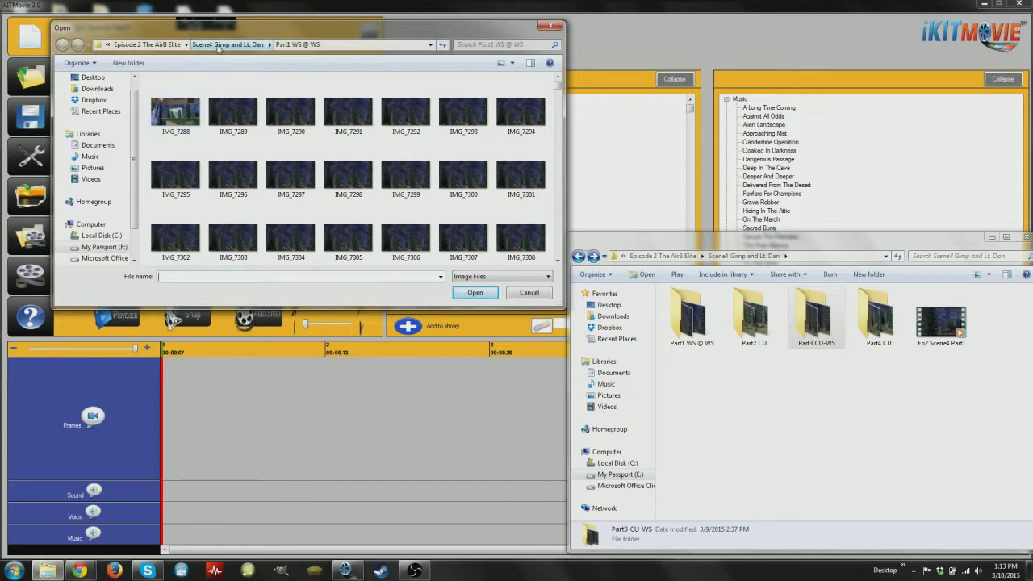
- Select all photos in Scene4 > Part3 CU-WS and import them at 960x720
click(147, 45)
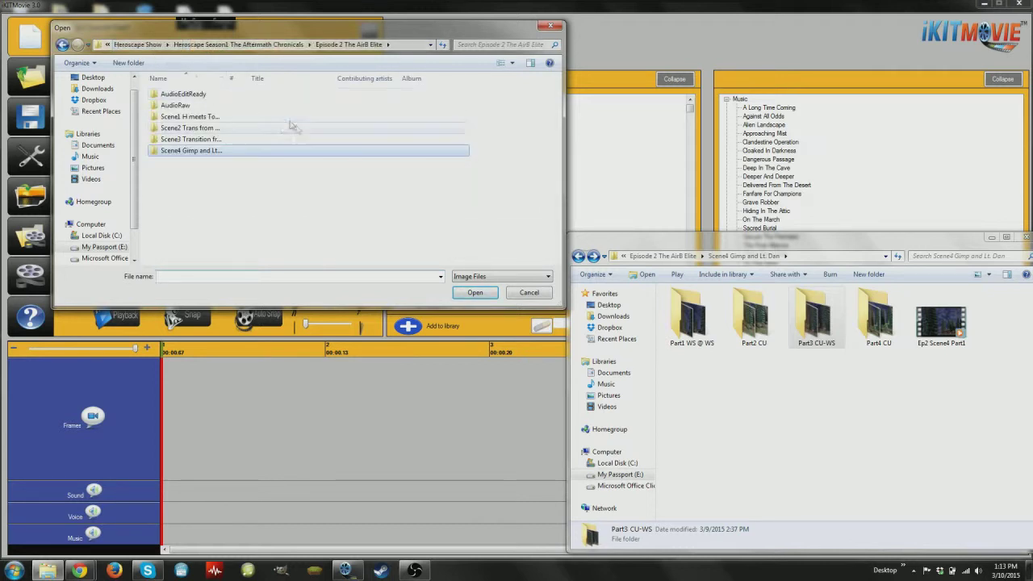
double_click(198, 153)
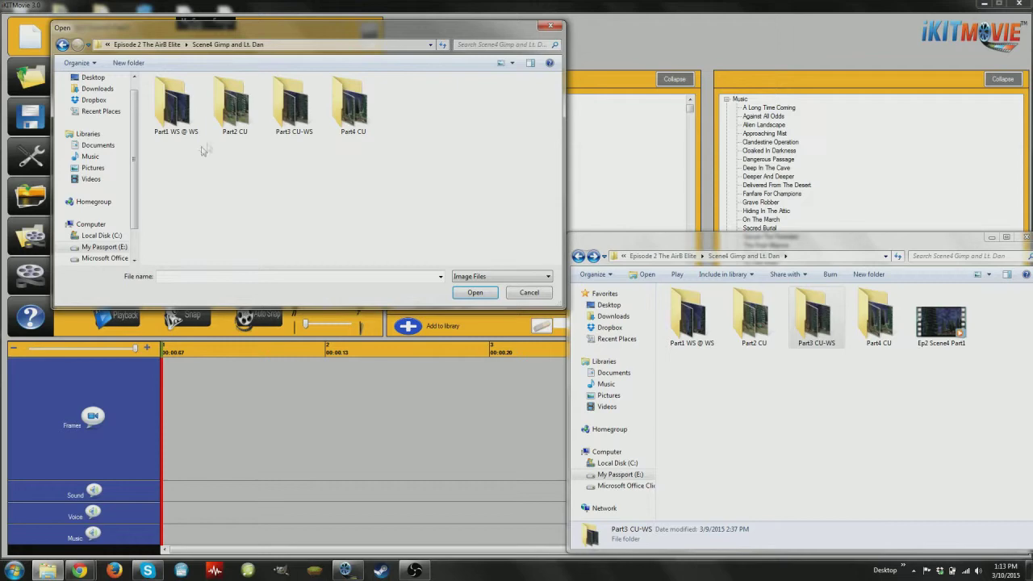
double_click(287, 113)
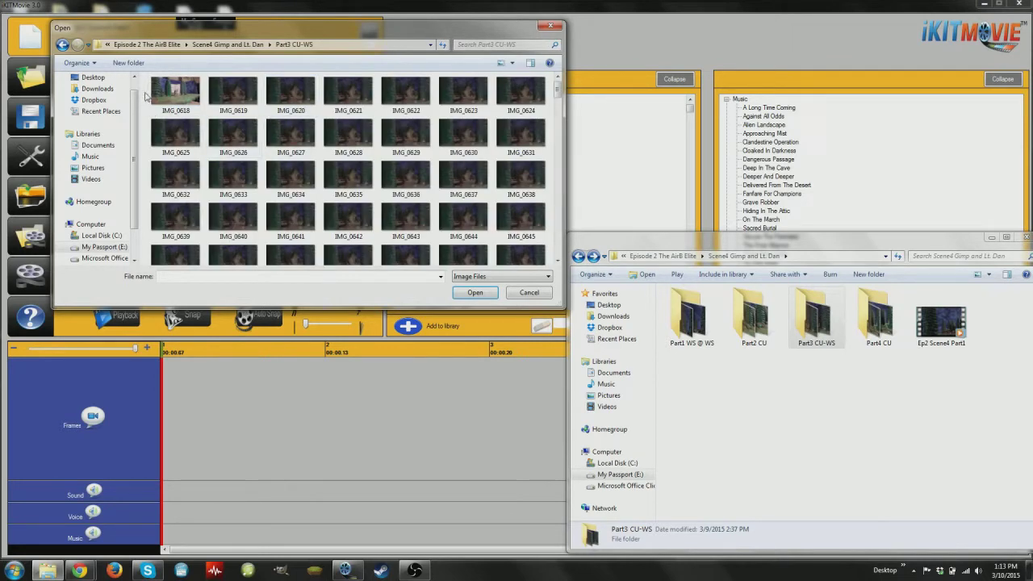
drag(145, 96, 536, 333)
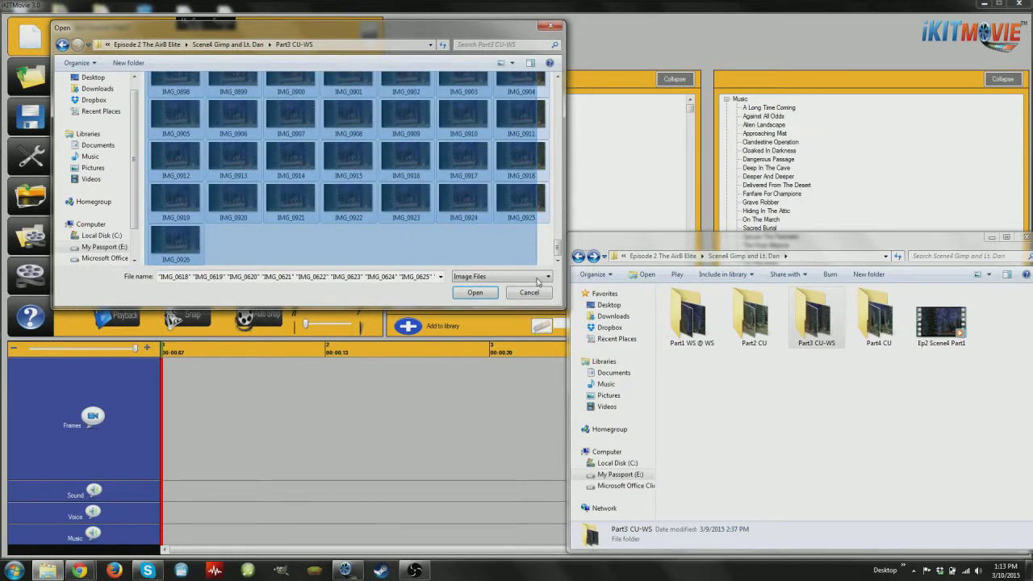
drag(539, 281, 536, 272)
click(475, 293)
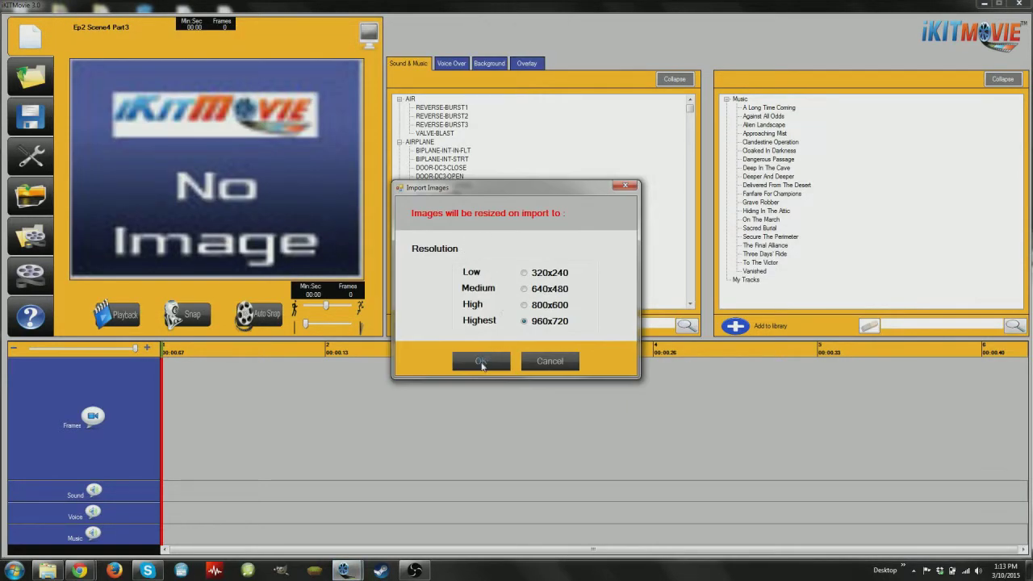
click(482, 362)
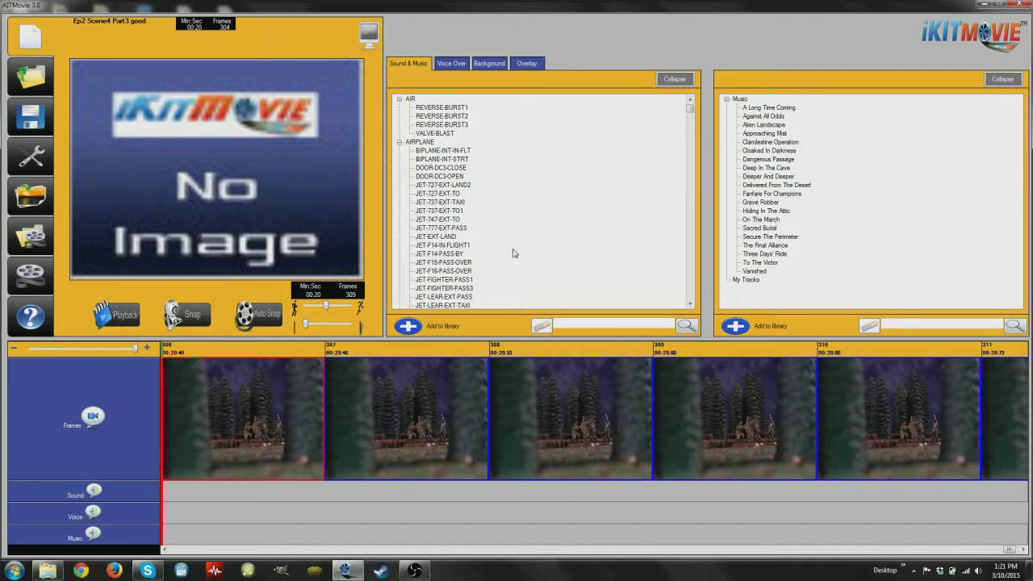
- Play the imported animation in Playback mode, then lower the playback speed to 14
click(415, 571)
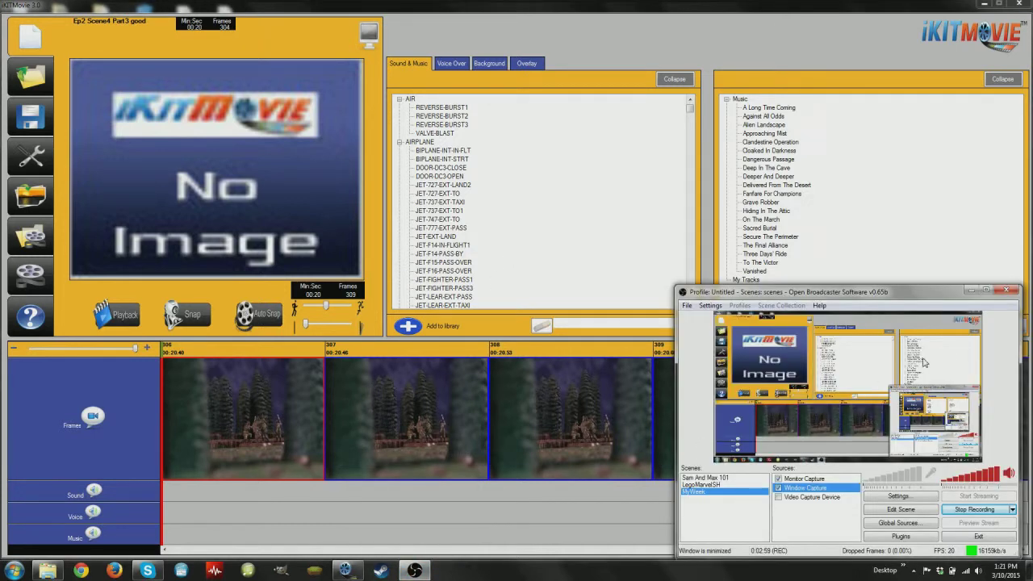
click(697, 12)
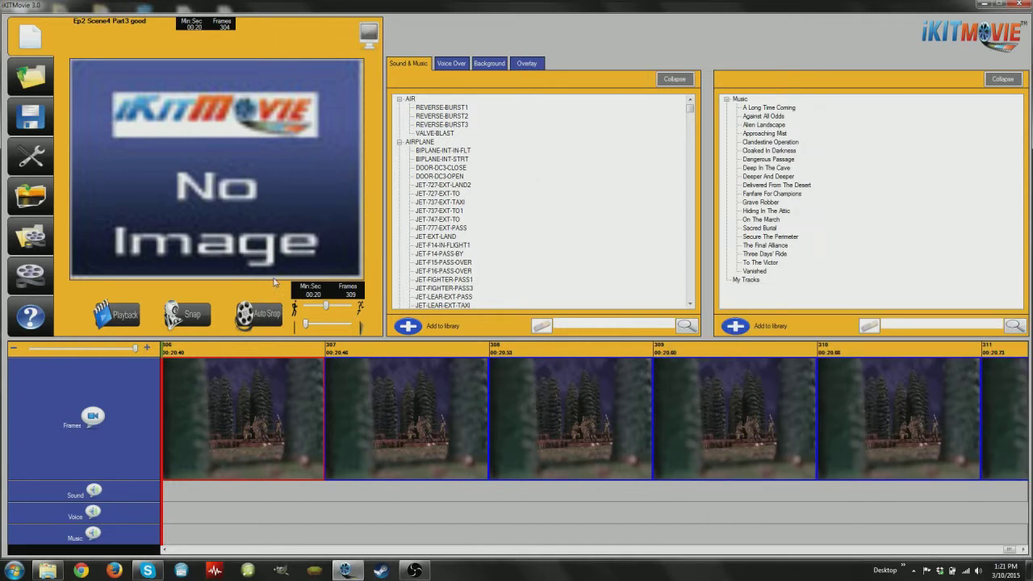
click(123, 330)
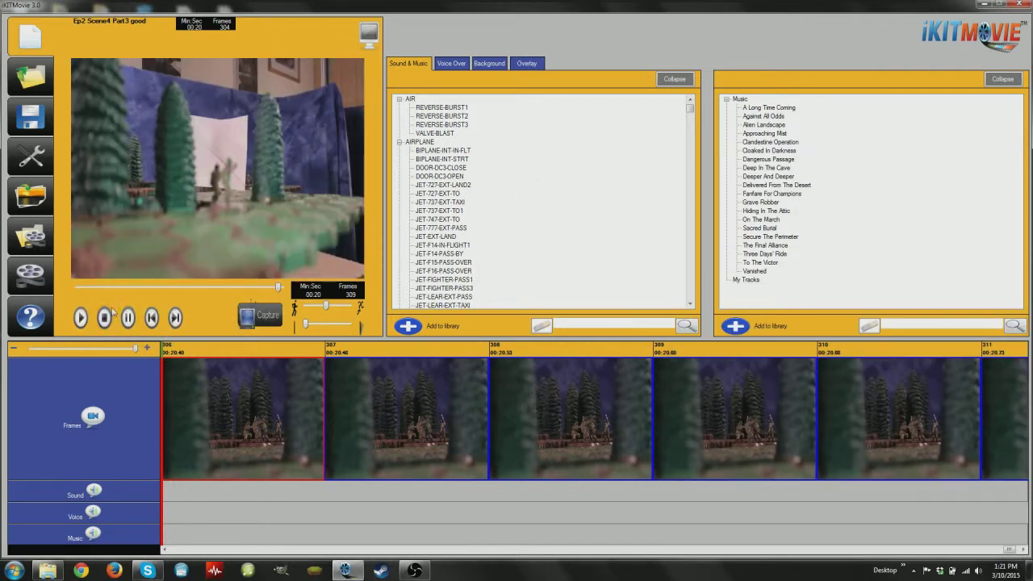
click(81, 317)
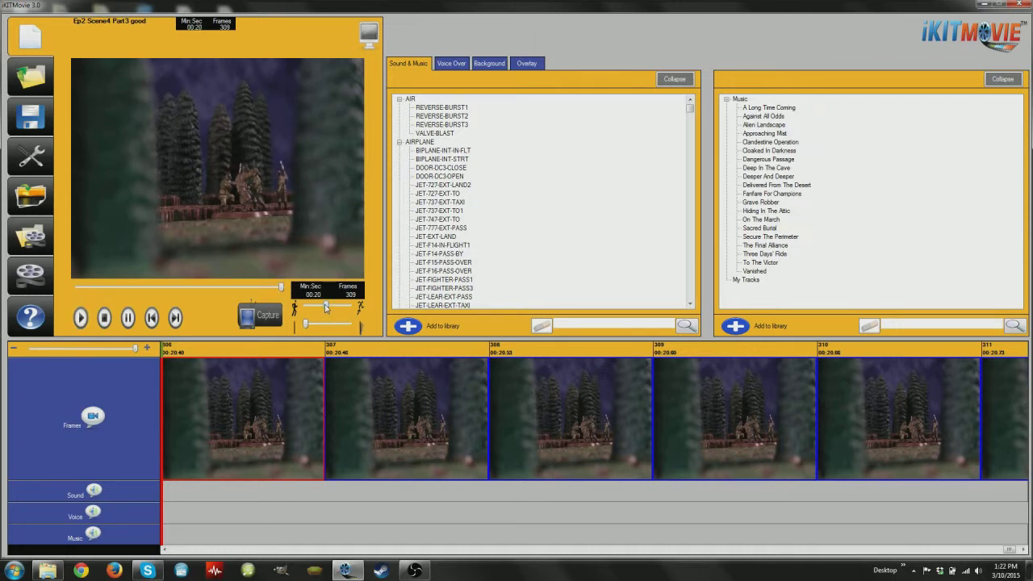
drag(326, 308, 323, 309)
- Adjust the playback speed until the 309-frame movie runs 25 seconds, and preview it
click(80, 317)
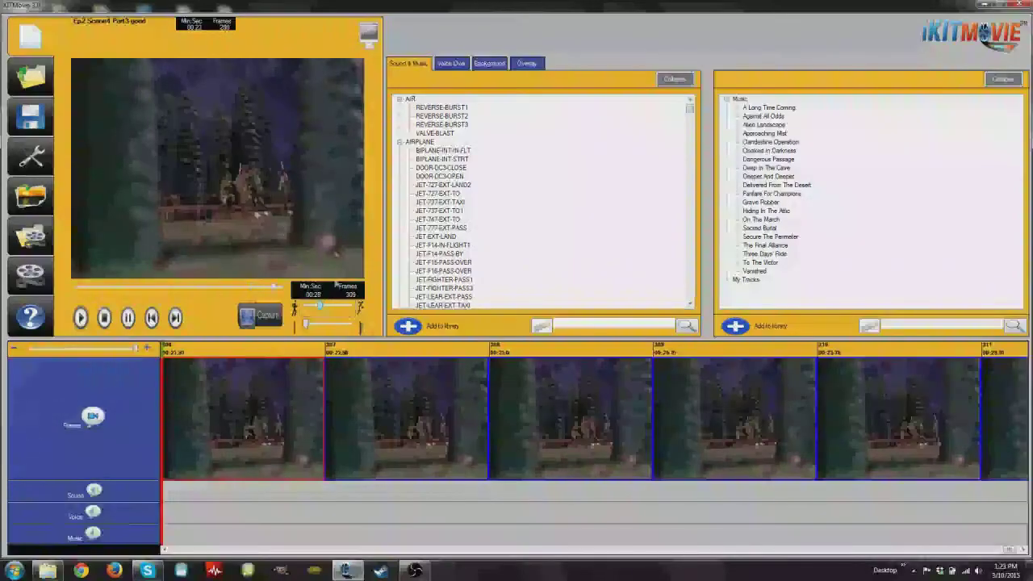
drag(322, 307, 320, 307)
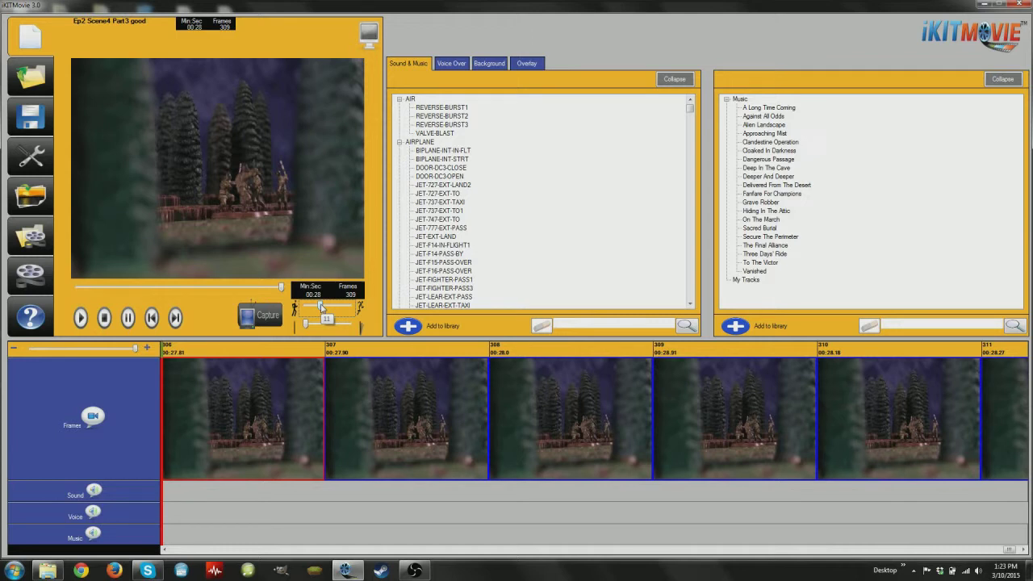
drag(322, 308, 322, 308)
click(81, 318)
click(31, 117)
- Save the project, then export it as a 1920x1080 custom-size MP4 movie
click(444, 290)
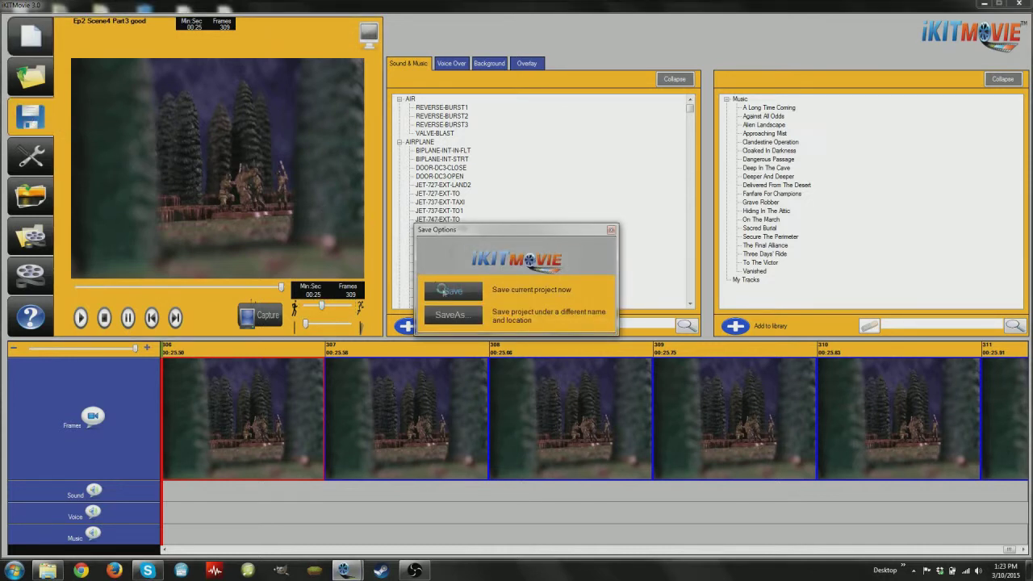
click(556, 321)
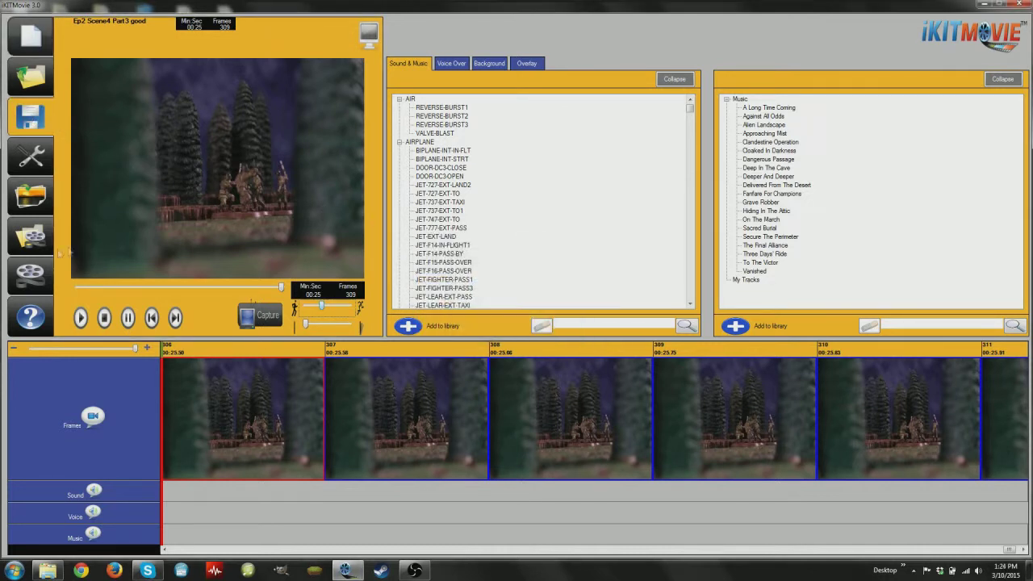
click(39, 272)
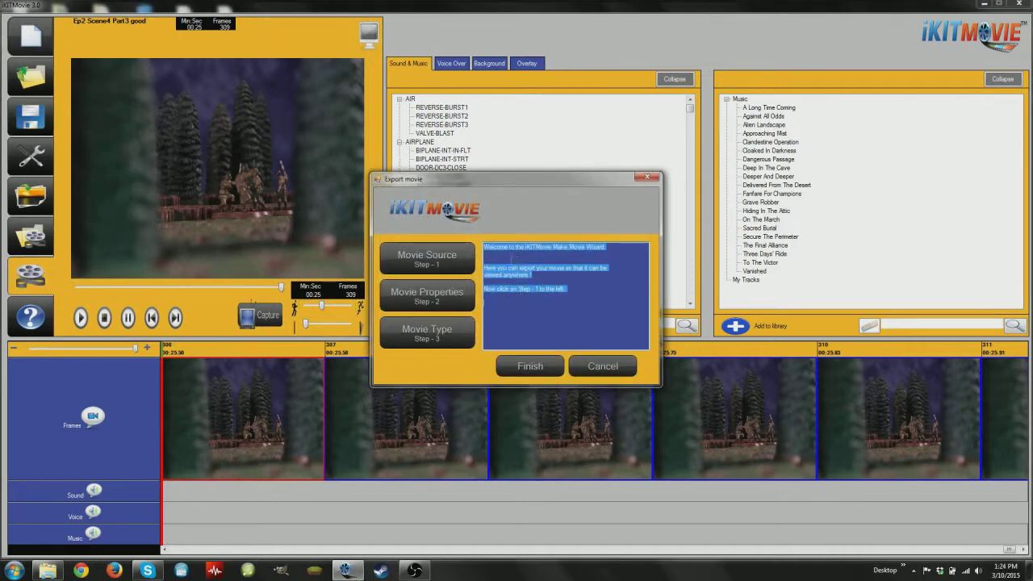
click(436, 266)
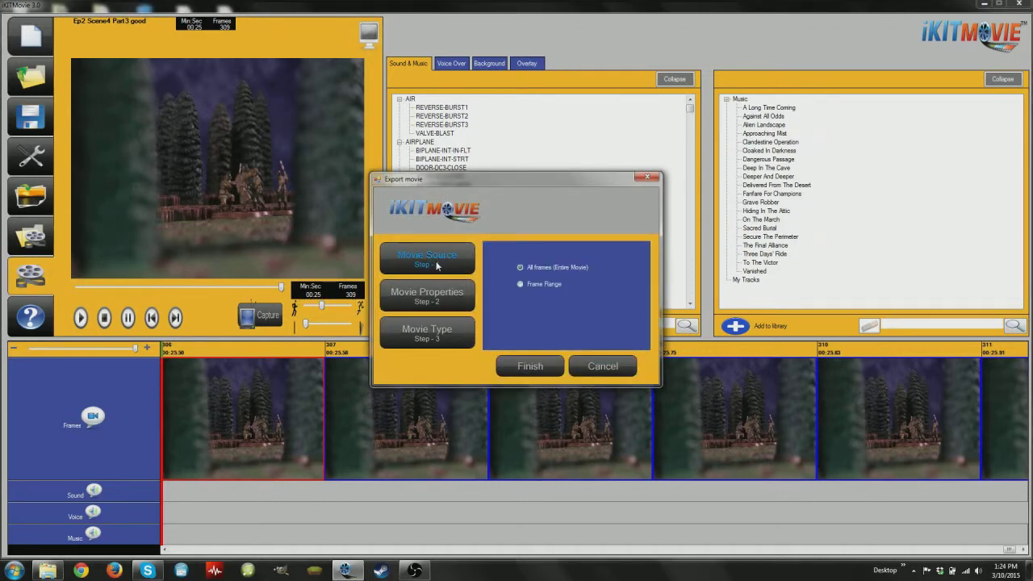
click(465, 292)
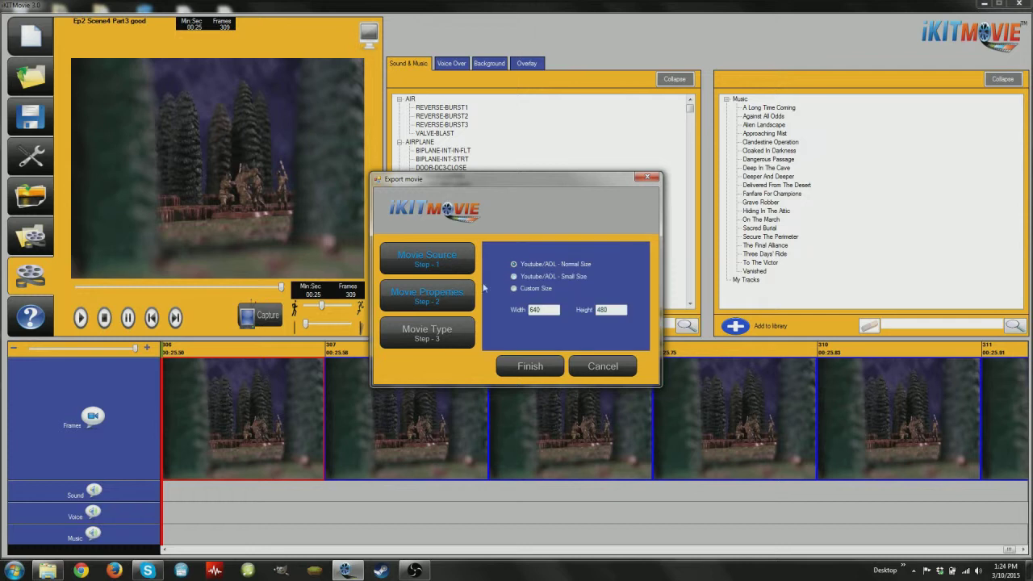
click(514, 289)
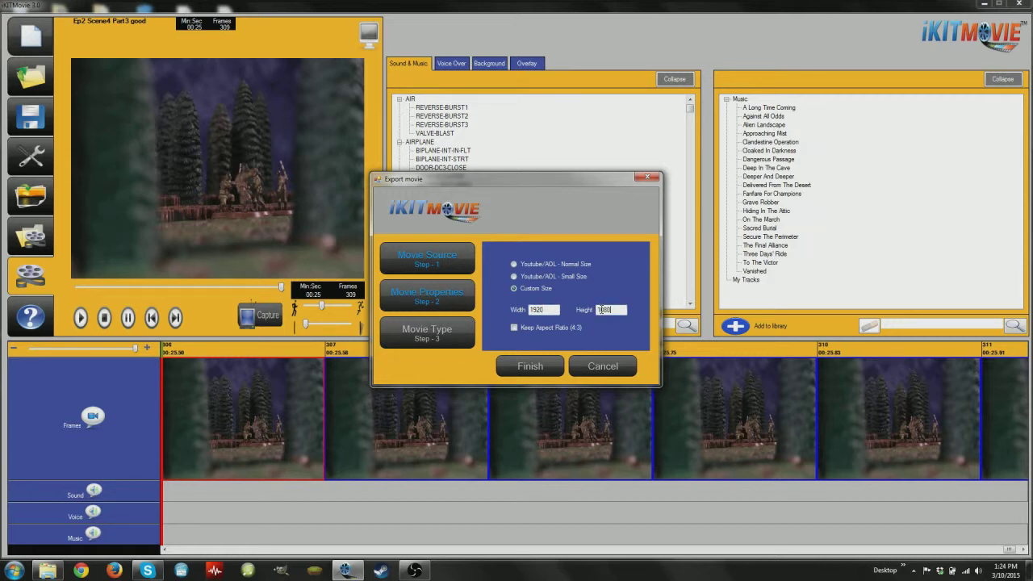
click(448, 331)
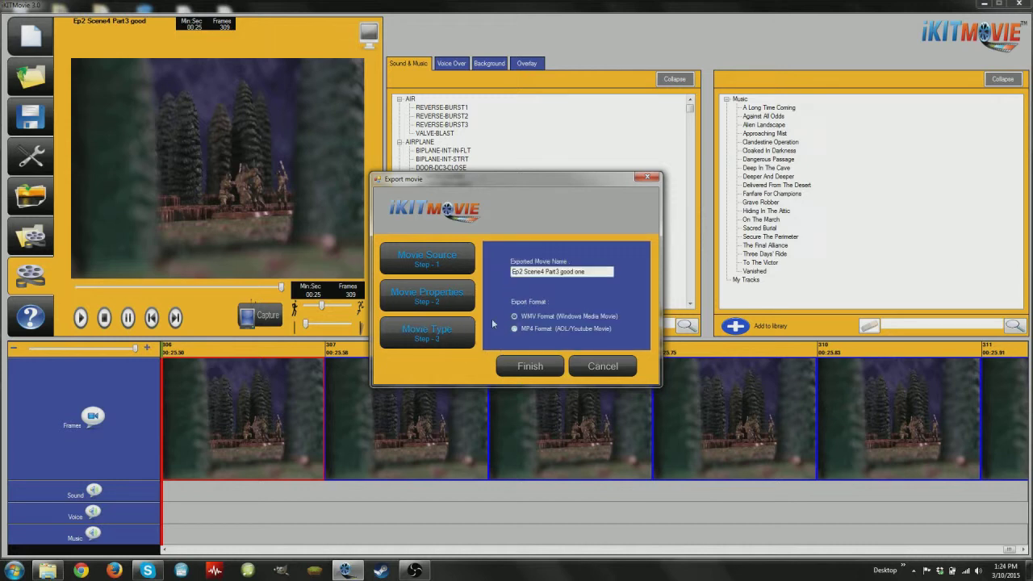
click(514, 329)
click(541, 371)
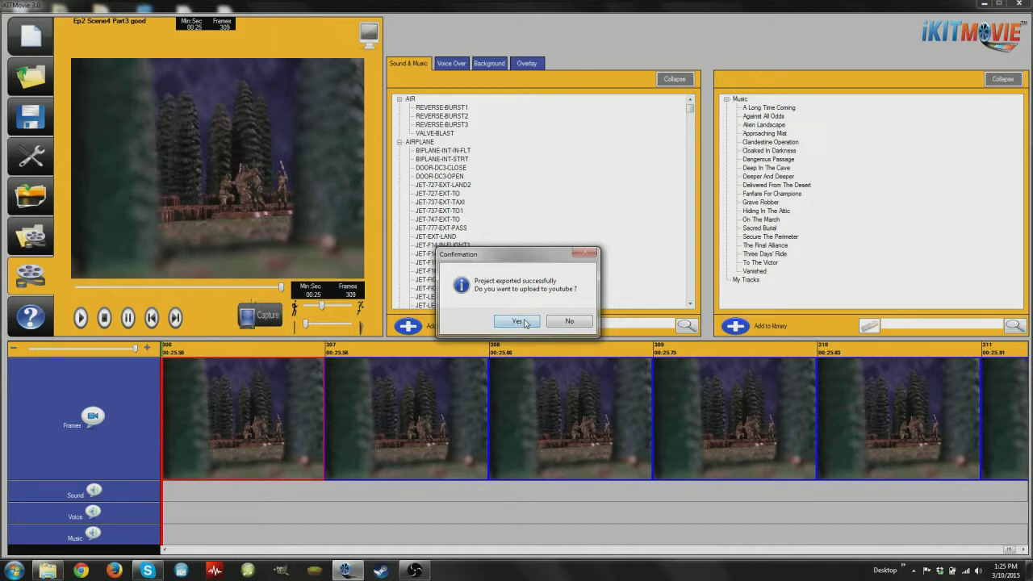
- Answer the YouTube upload prompt that appears once the MP4 export completes
click(568, 321)
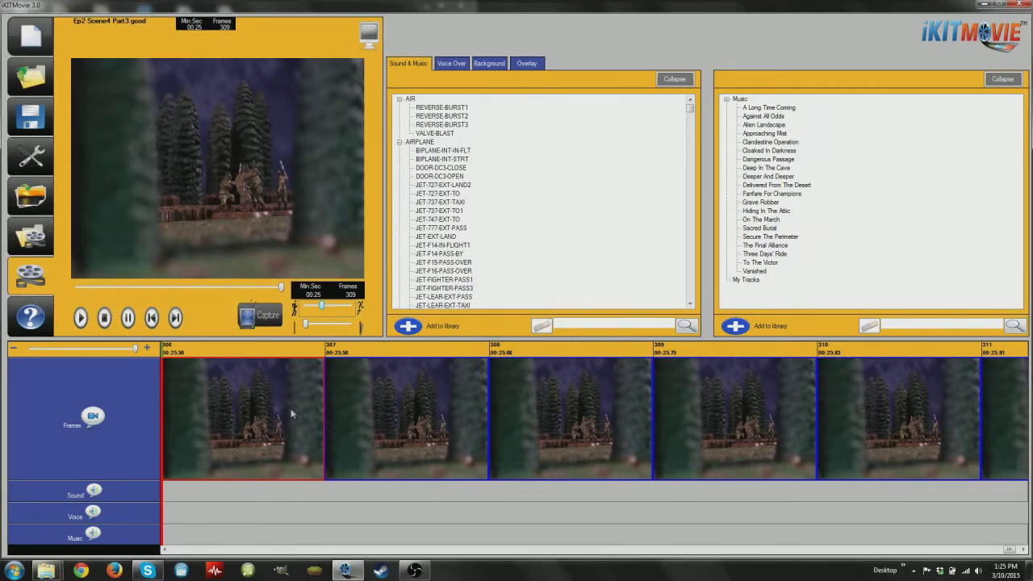
- Cut the exported Ep2 Scene4 Part3 MP4 from the Export folder
mouse_move(46, 571)
click(190, 505)
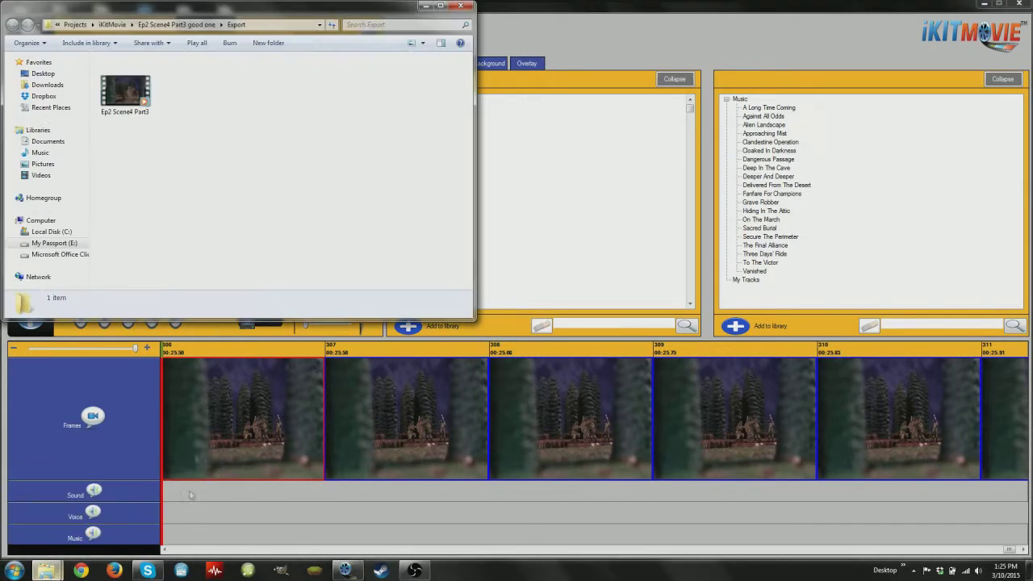
right_click(147, 108)
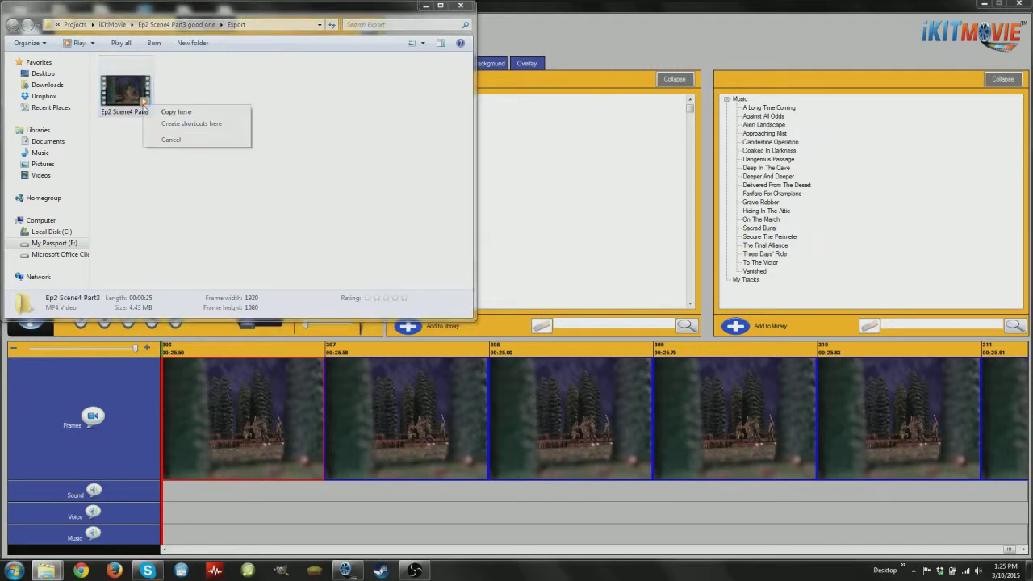
click(171, 140)
right_click(131, 97)
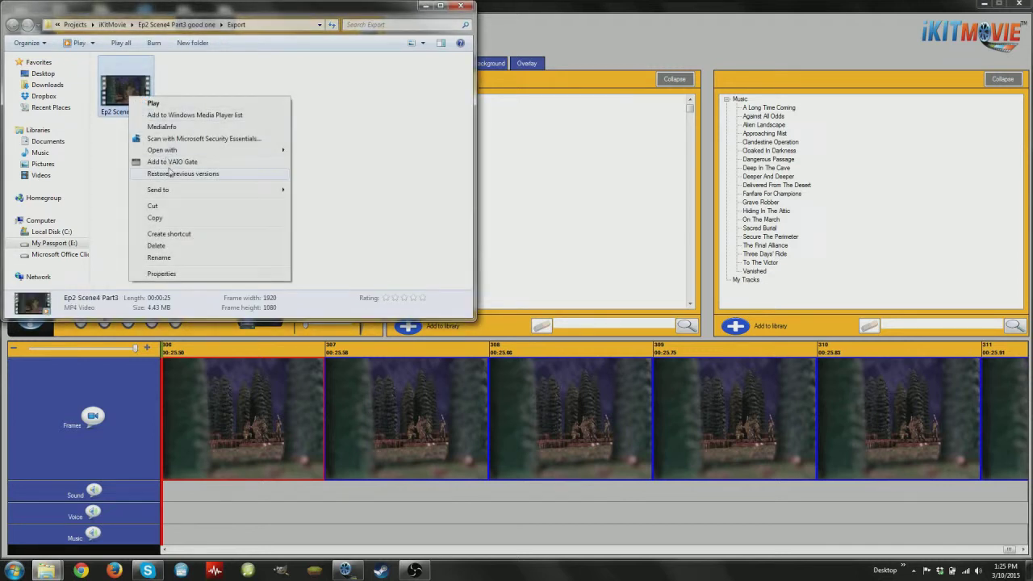
click(173, 205)
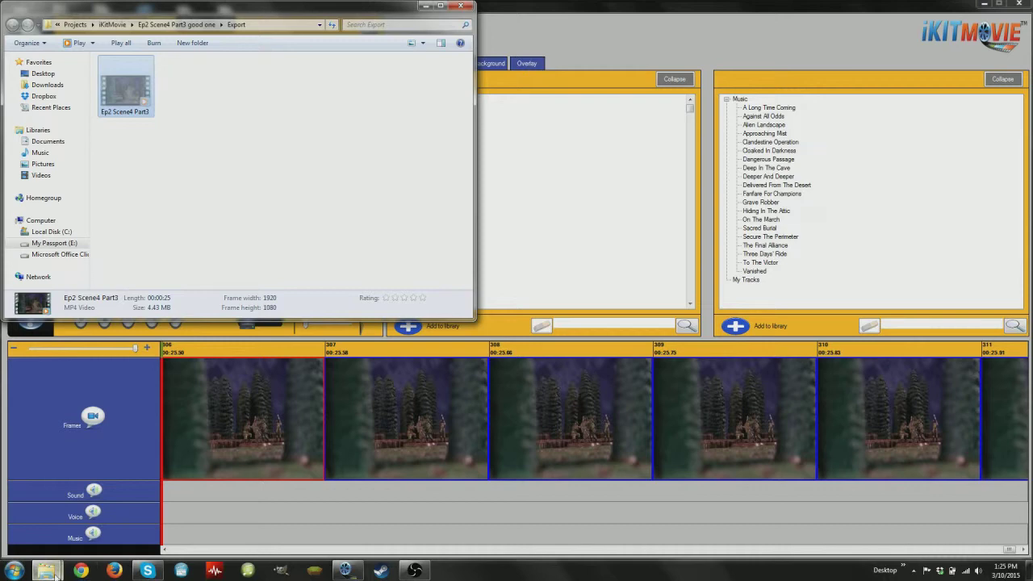
- Paste the video into the Scene4 Gimp and Lt. Dan folder and close the Export window
mouse_move(57, 575)
click(64, 517)
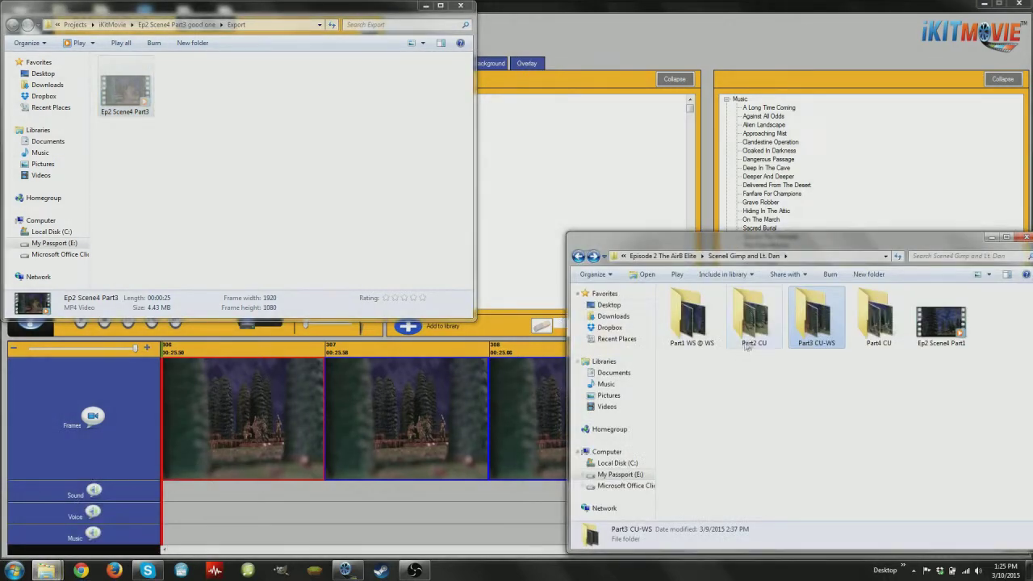
double_click(810, 329)
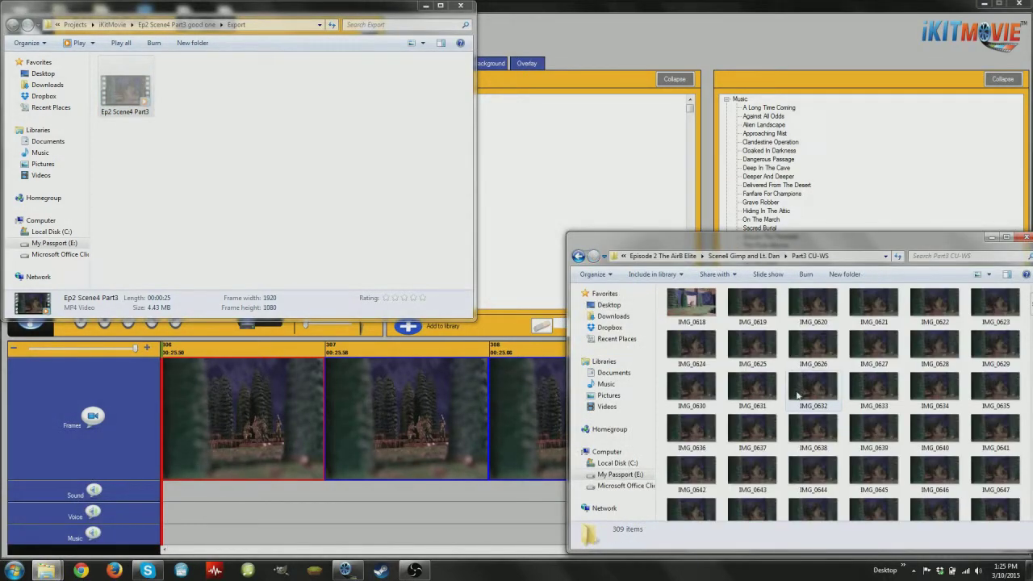
click(578, 256)
right_click(781, 421)
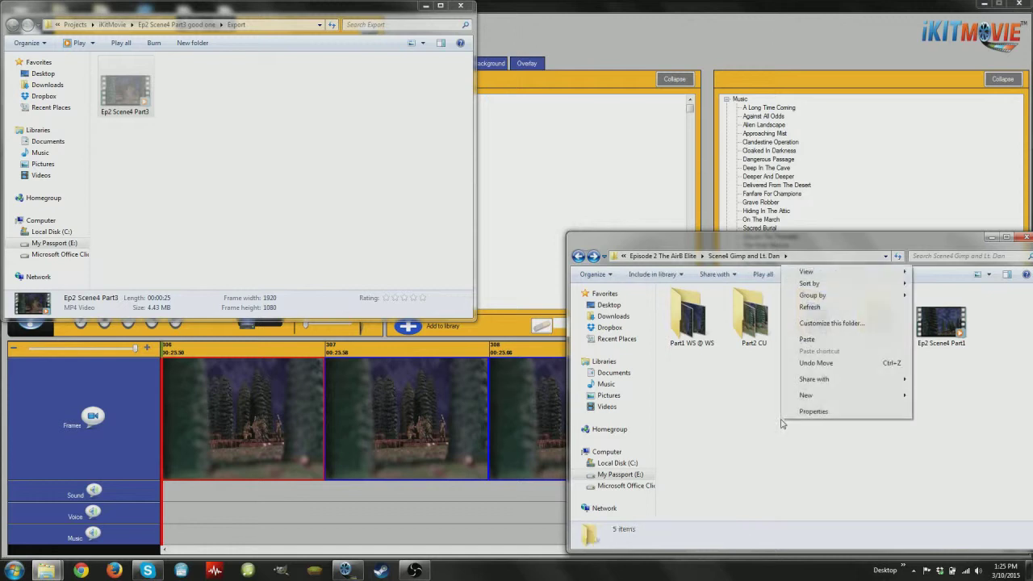
click(807, 340)
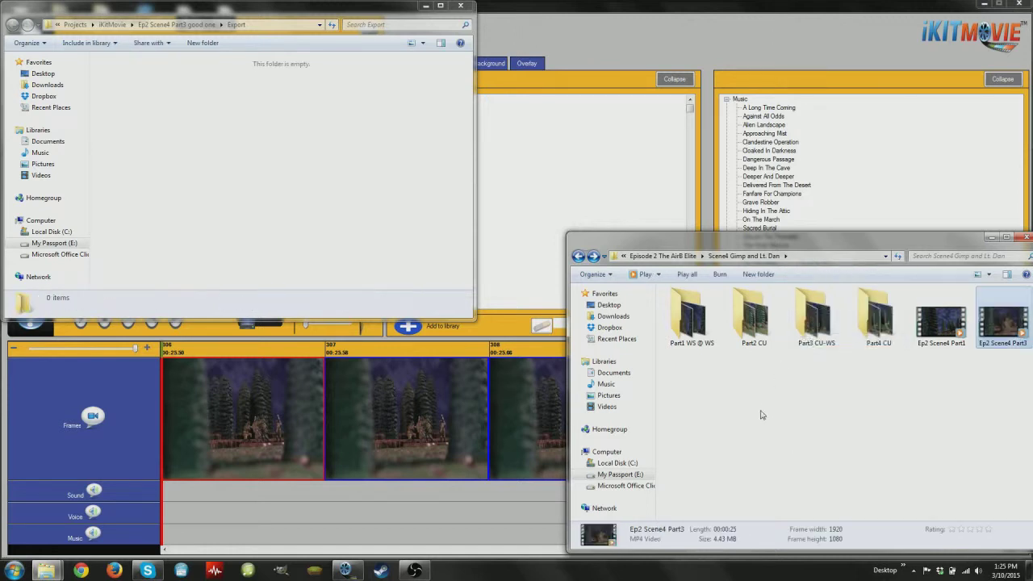
click(804, 422)
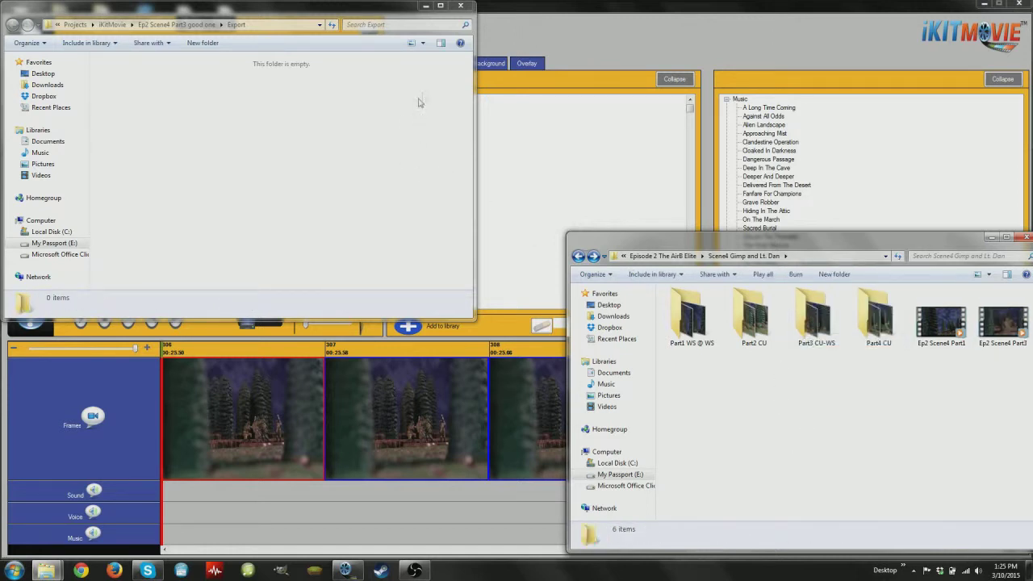
click(461, 5)
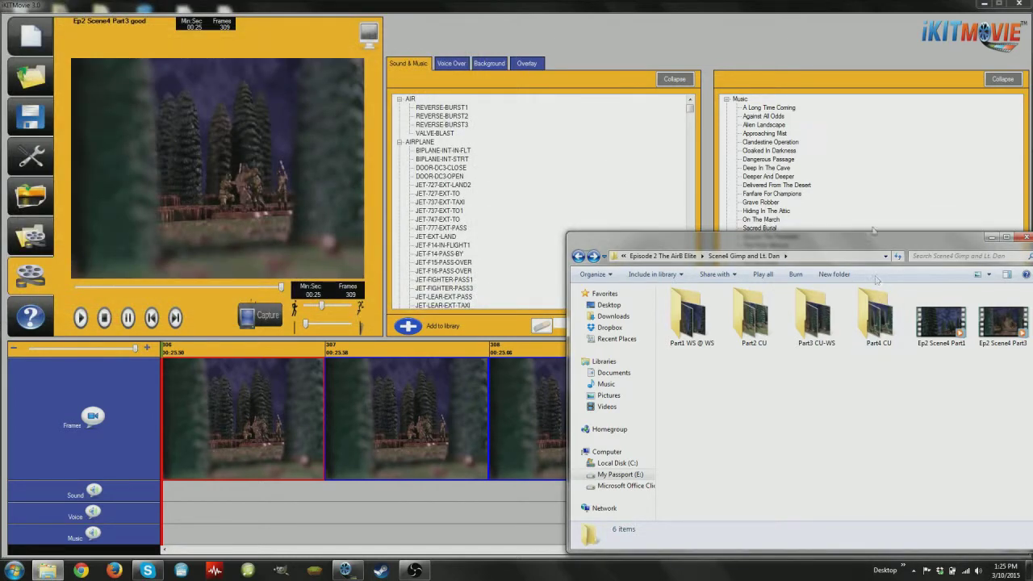
- Close the Scene4 folder window, save the iKitMovie project, and exit iKitMovie
drag(872, 247, 641, 155)
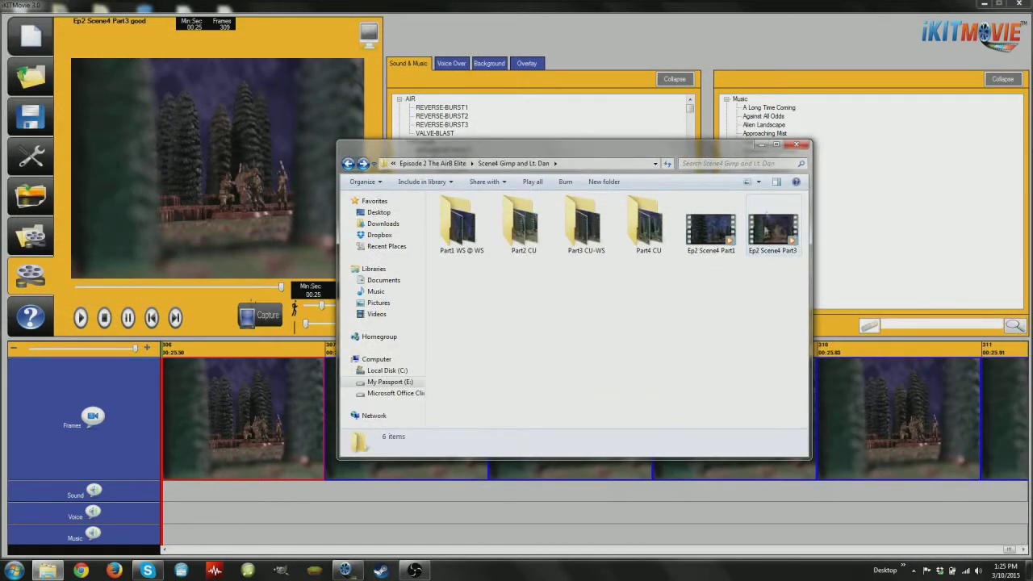
click(796, 145)
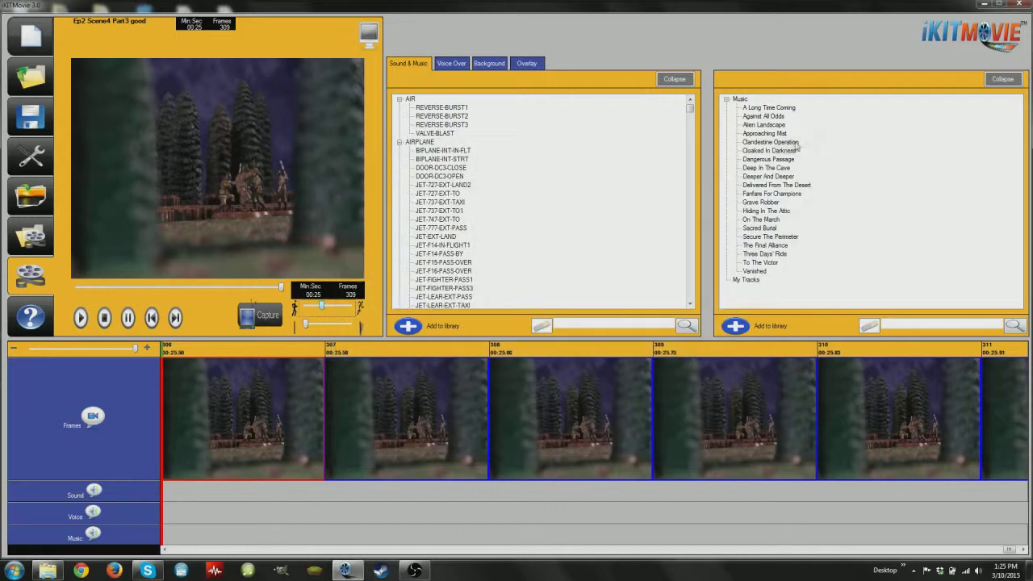
click(26, 118)
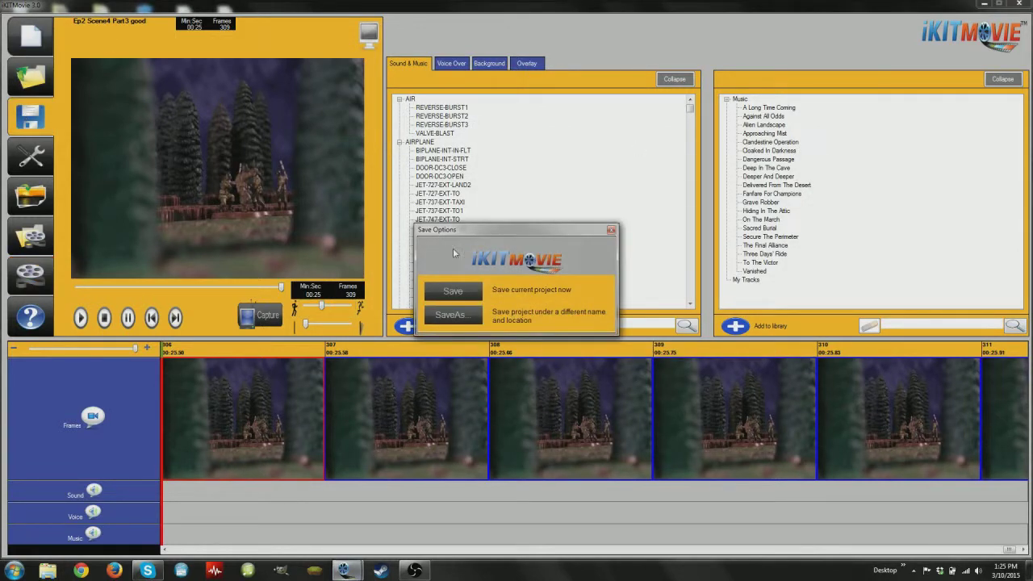
click(449, 292)
click(554, 322)
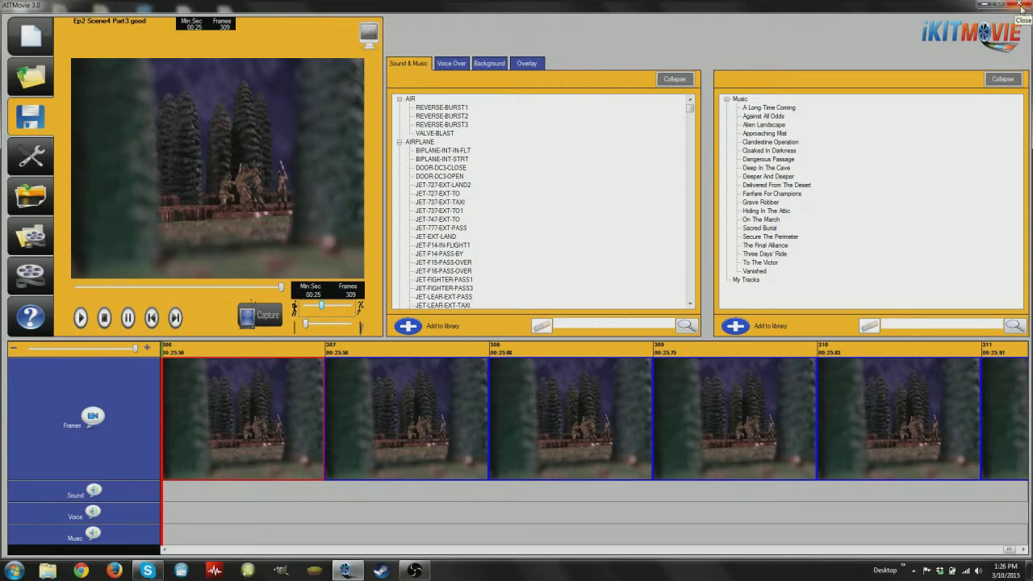
click(1022, 5)
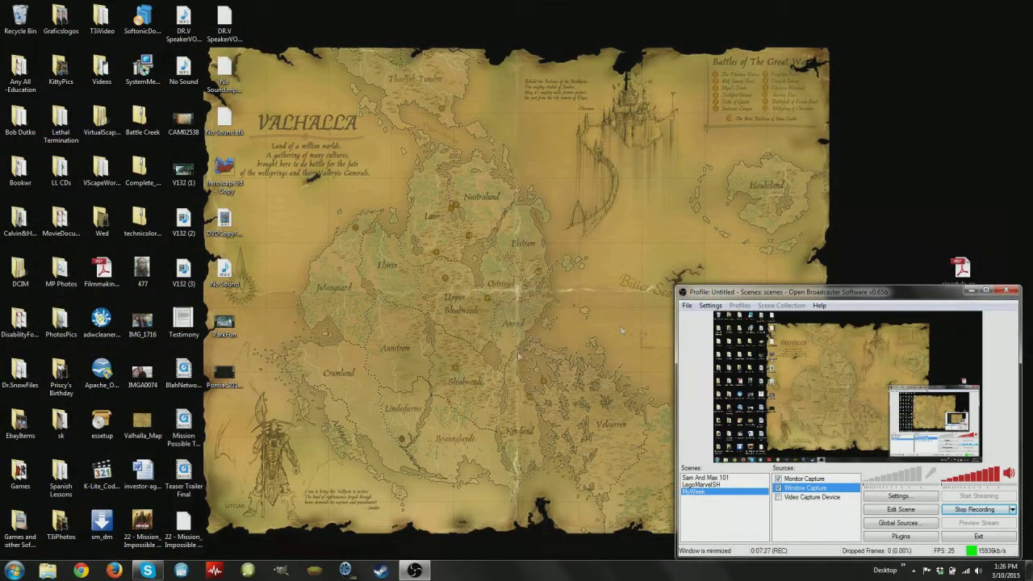